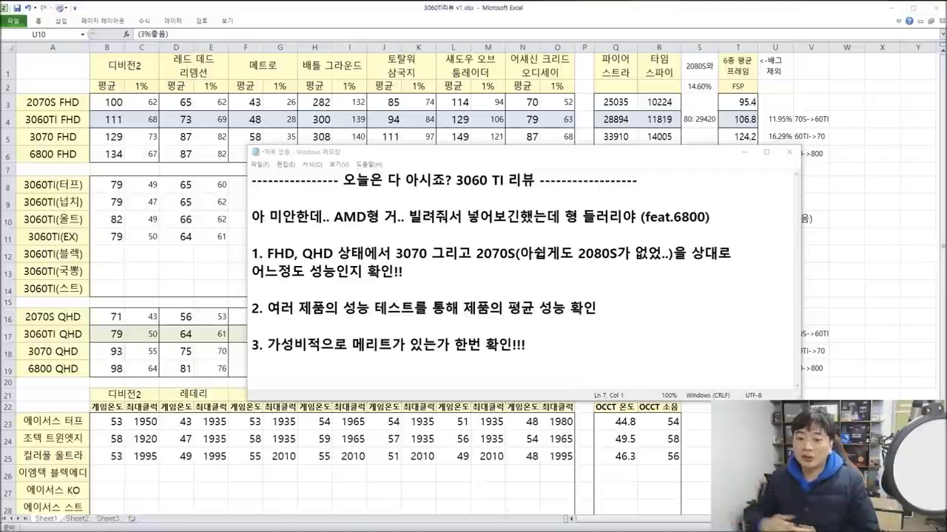
# Highlight the three review objectives in the Notepad note in turn, and minimize the note to reveal the benchmark spreadsheet.
pyautogui.moveTo(267, 253); pyautogui.dragTo(447, 273)
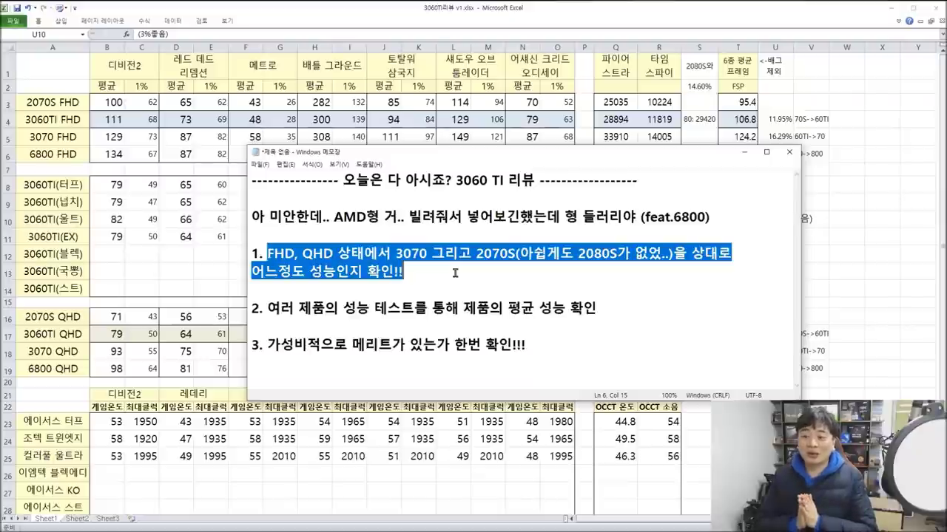
pyautogui.moveTo(268, 308); pyautogui.dragTo(596, 312)
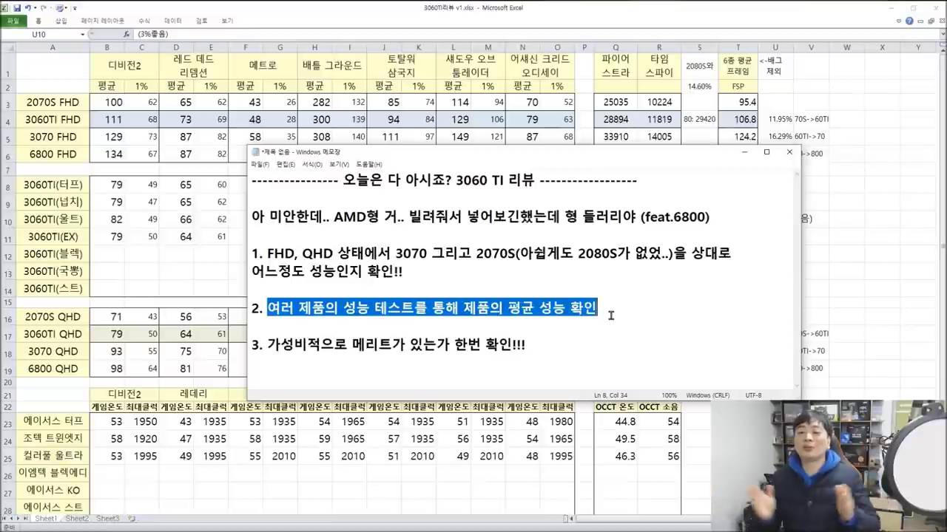
pyautogui.moveTo(252, 345); pyautogui.dragTo(294, 345)
pyautogui.moveTo(526, 345); pyautogui.dragTo(140, 340)
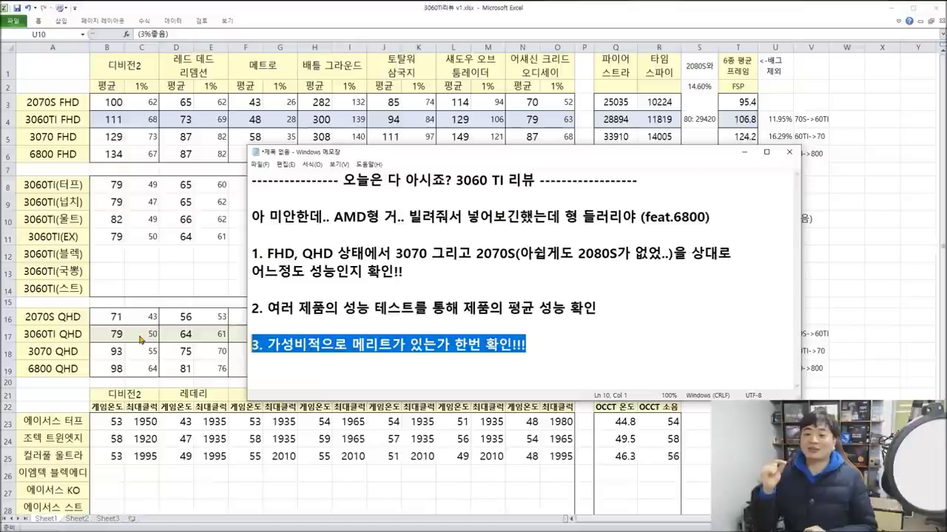
pyautogui.click(744, 151)
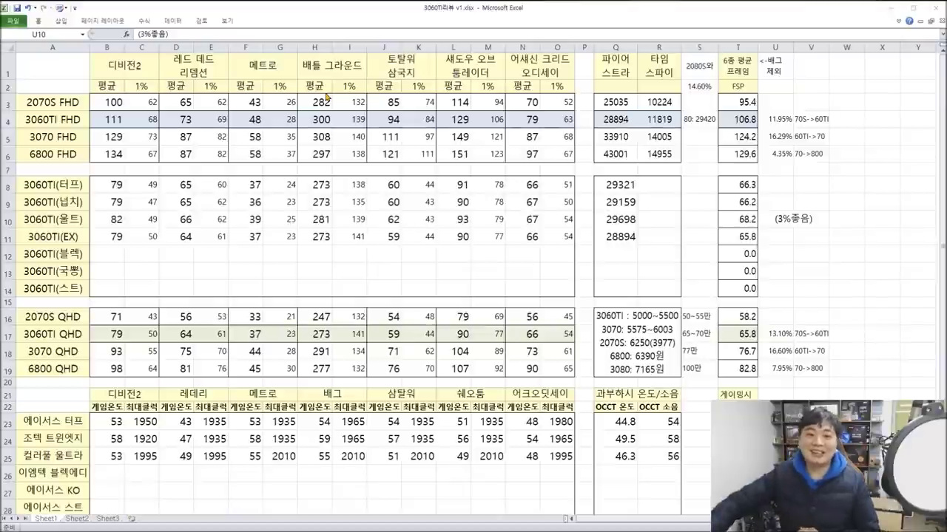
# Compare the 2070S FHD and 3060TI FHD rows for 디비전2, 레드 데드 리뎀션, 메트로 and 배틀 그라운드.
pyautogui.moveTo(47, 102); pyautogui.dragTo(569, 100)
pyautogui.moveTo(28, 122); pyautogui.dragTo(547, 121)
pyautogui.moveTo(115, 102); pyautogui.dragTo(114, 120)
pyautogui.moveTo(189, 102); pyautogui.dragTo(187, 118)
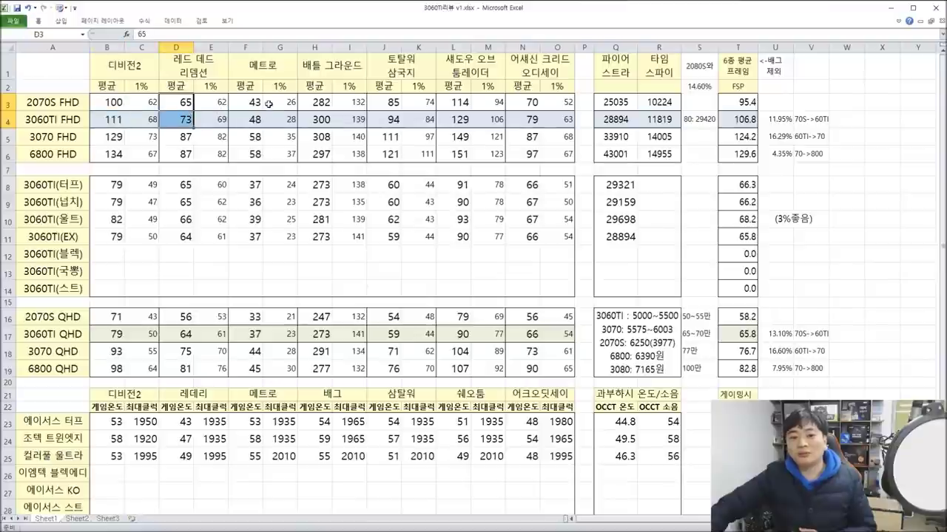
pyautogui.moveTo(255, 100); pyautogui.dragTo(257, 112)
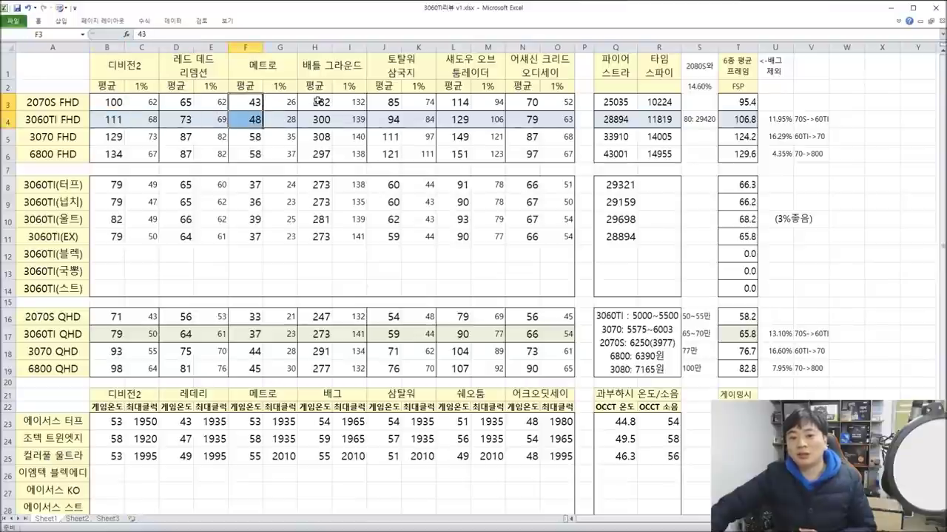
pyautogui.moveTo(316, 102); pyautogui.dragTo(318, 119)
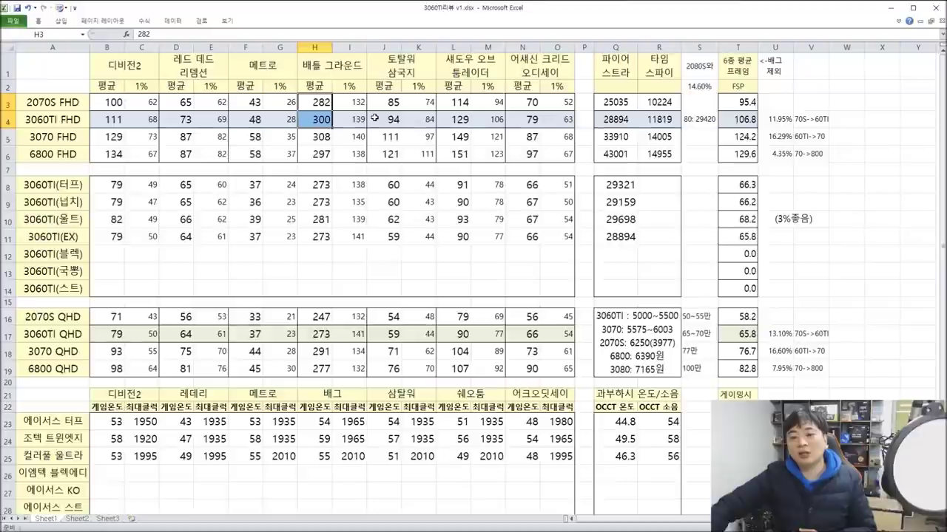
pyautogui.moveTo(314, 102); pyautogui.dragTo(343, 115)
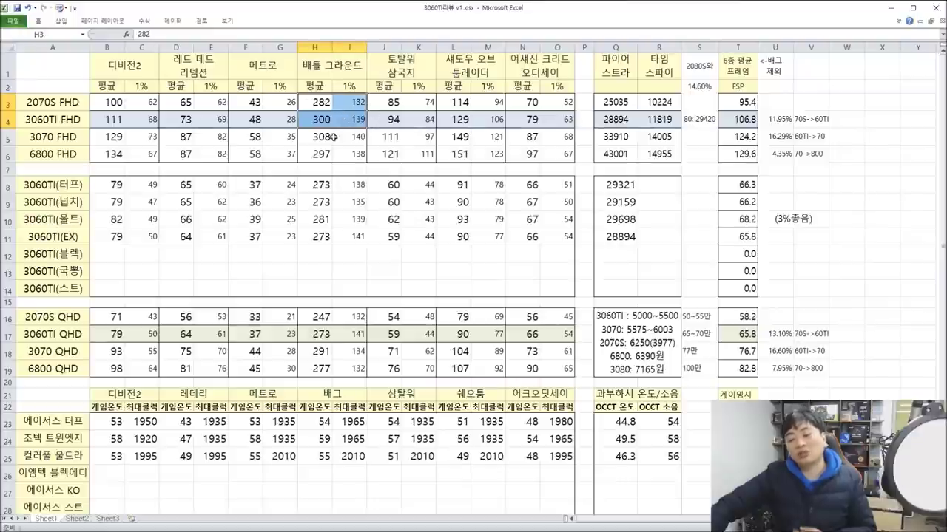
pyautogui.moveTo(326, 64); pyautogui.dragTo(324, 154)
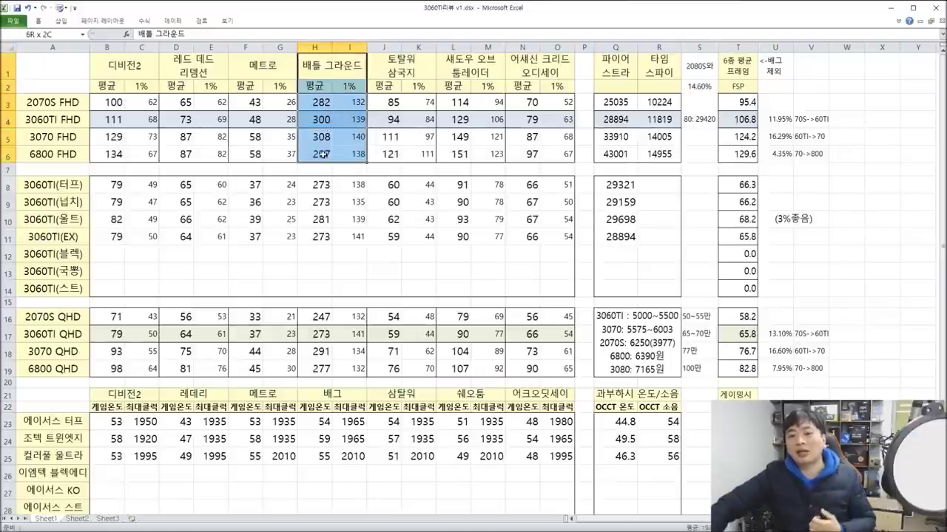
# Compare 2070S and 3060TI FHD frames for 토탈워 삼국지, 섀도우 오브 툼레이더 and 어쌔신 크리드 오디세이, and highlight the 3060TI FHD row.
pyautogui.moveTo(400, 104); pyautogui.dragTo(390, 126)
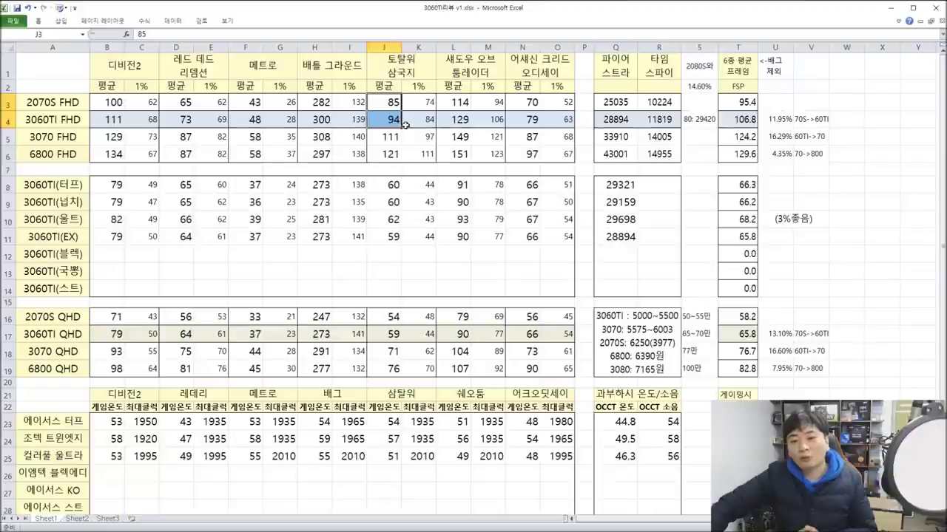
pyautogui.moveTo(453, 99); pyautogui.dragTo(455, 119)
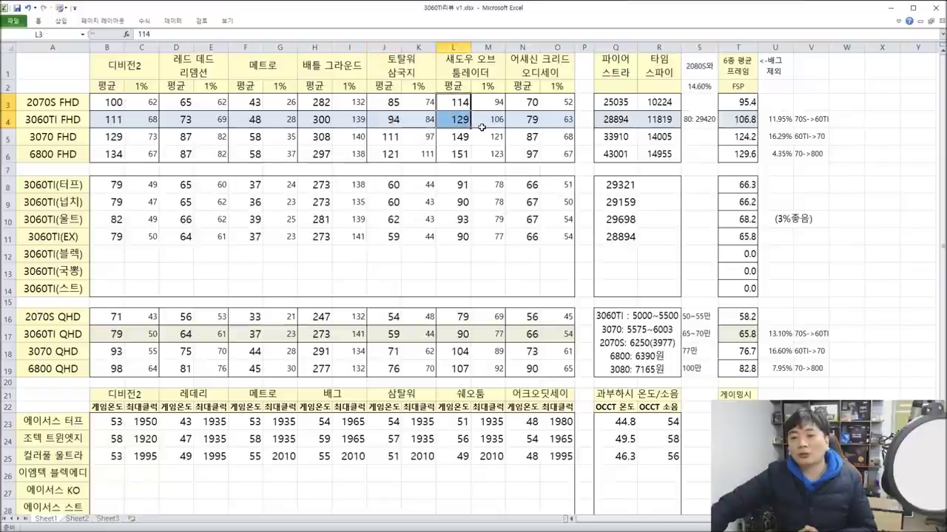
pyautogui.moveTo(532, 101); pyautogui.dragTo(531, 122)
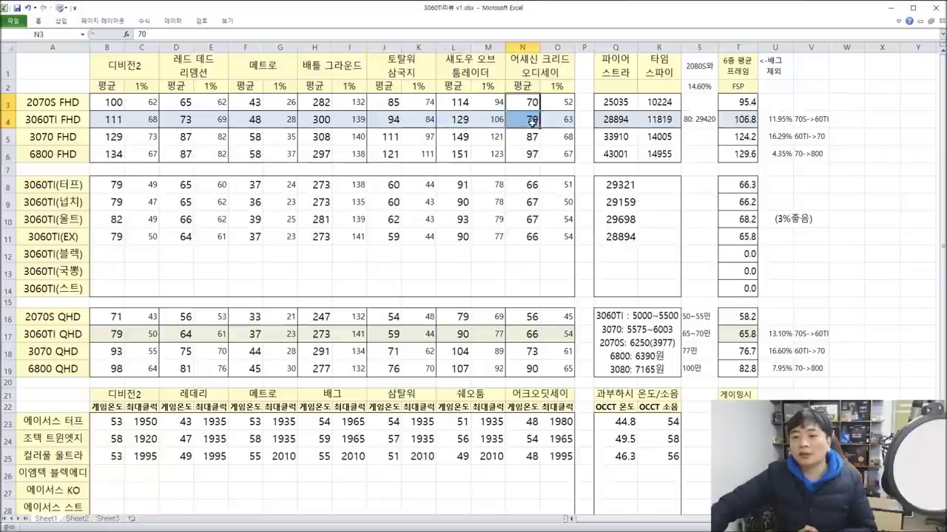
pyautogui.click(552, 118)
pyautogui.moveTo(56, 121); pyautogui.dragTo(556, 118)
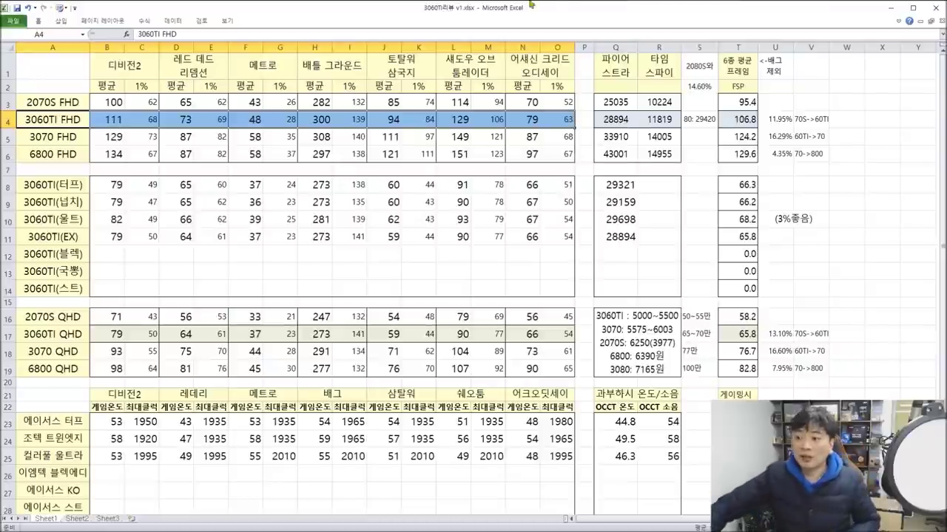
# Compare the six-game FHD averages of the 2070S and 3060TI in T3:T4, rechecking their 어쌔신 크리드 오디세이 figures.
pyautogui.moveTo(732, 108); pyautogui.dragTo(744, 119)
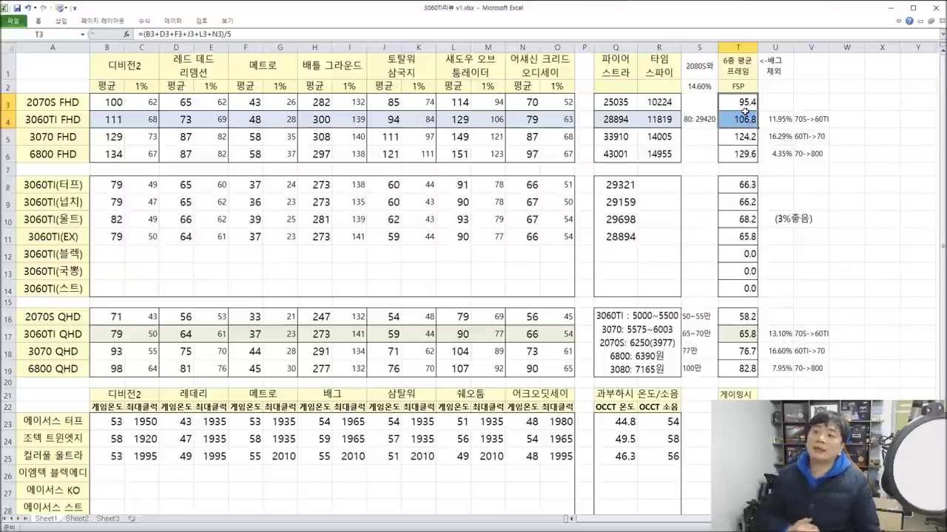
pyautogui.moveTo(519, 99); pyautogui.dragTo(551, 117)
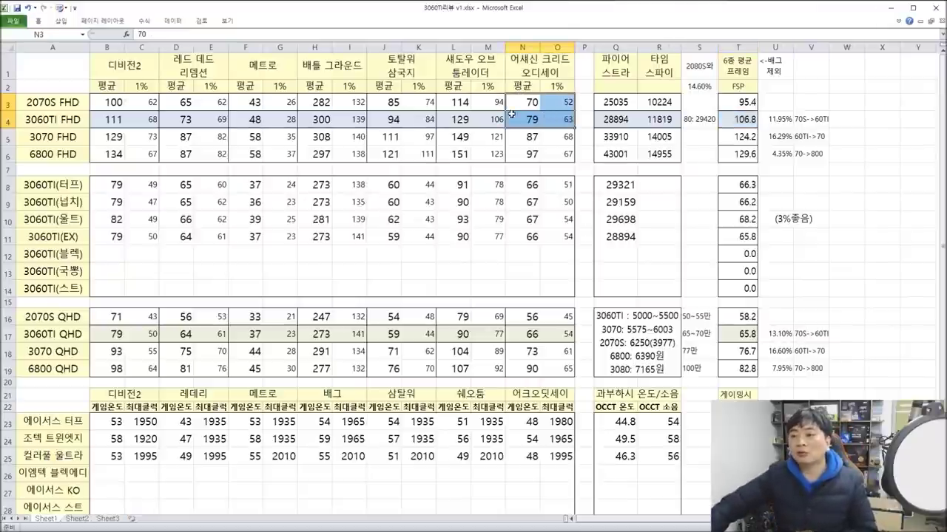
pyautogui.moveTo(737, 108); pyautogui.dragTo(738, 119)
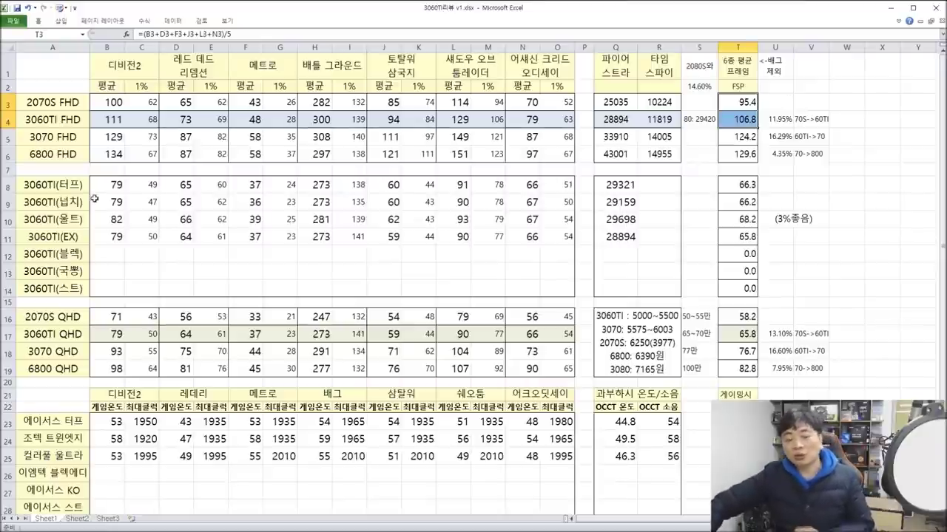
# Highlight the 3070 FHD row and compare its 디비전2 average with that of the 3060TI.
pyautogui.moveTo(83, 139); pyautogui.dragTo(738, 137)
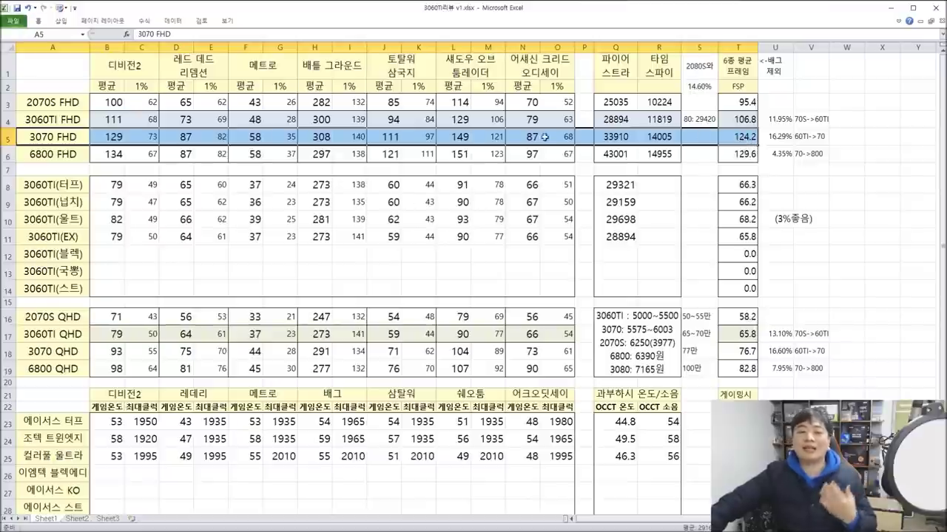
pyautogui.click(116, 121)
pyautogui.click(116, 138)
pyautogui.click(117, 121)
pyautogui.click(112, 137)
pyautogui.moveTo(111, 121); pyautogui.dragTo(113, 138)
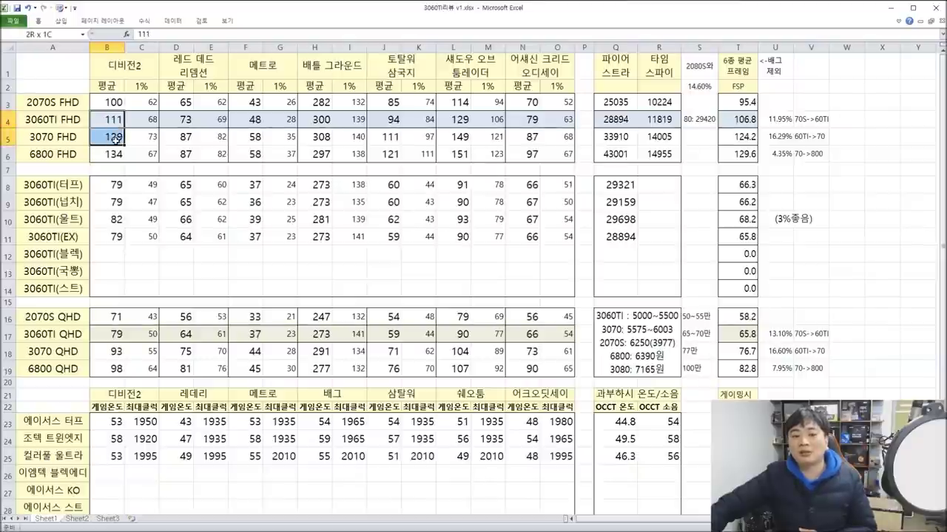
pyautogui.moveTo(113, 123); pyautogui.dragTo(115, 139)
# Compare the 3060TI and 3070 FHD averages for the remaining games and the six-game average frame column.
pyautogui.moveTo(177, 120); pyautogui.dragTo(185, 138)
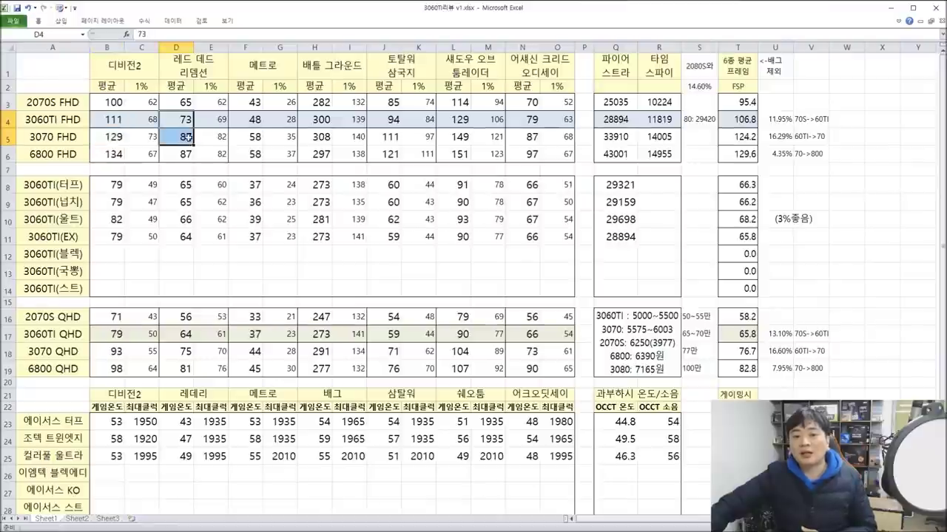
pyautogui.moveTo(259, 121); pyautogui.dragTo(257, 138)
pyautogui.moveTo(324, 122); pyautogui.dragTo(320, 139)
pyautogui.moveTo(396, 122); pyautogui.dragTo(399, 139)
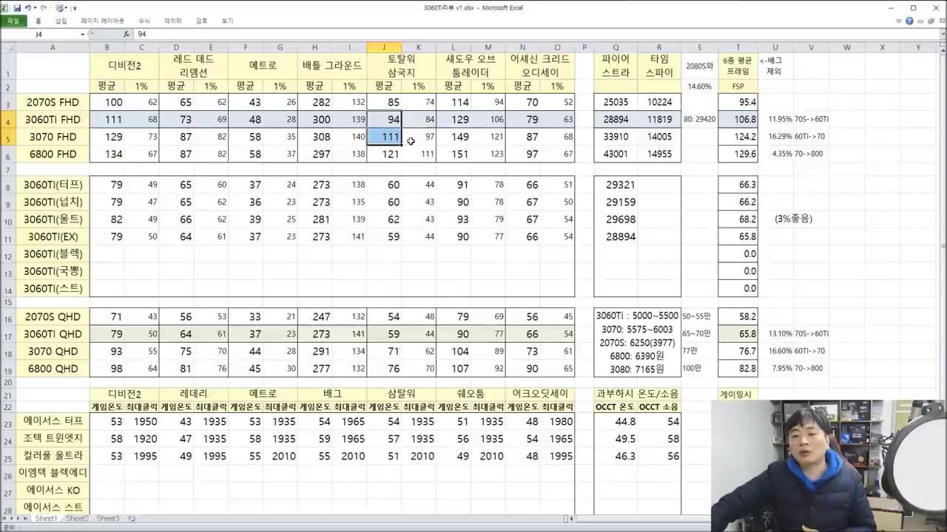
pyautogui.moveTo(454, 121); pyautogui.dragTo(465, 137)
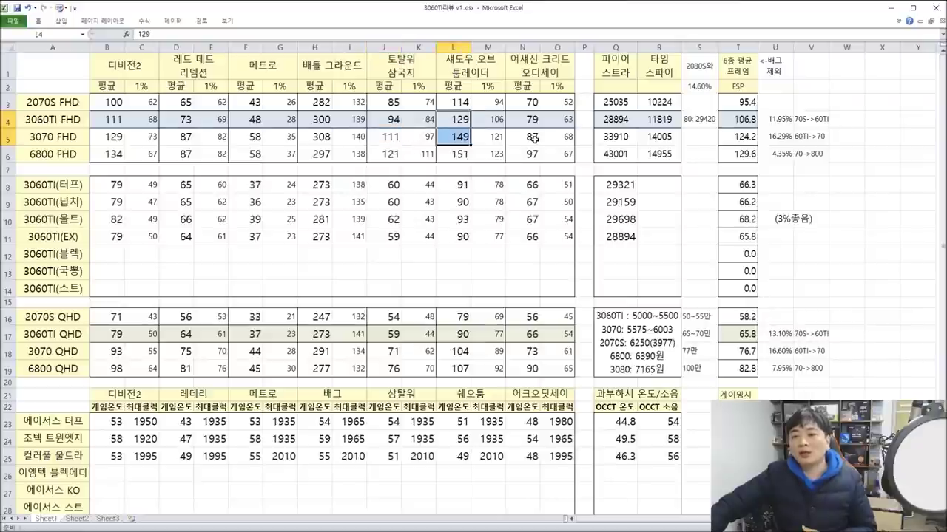
pyautogui.moveTo(537, 120); pyautogui.dragTo(545, 138)
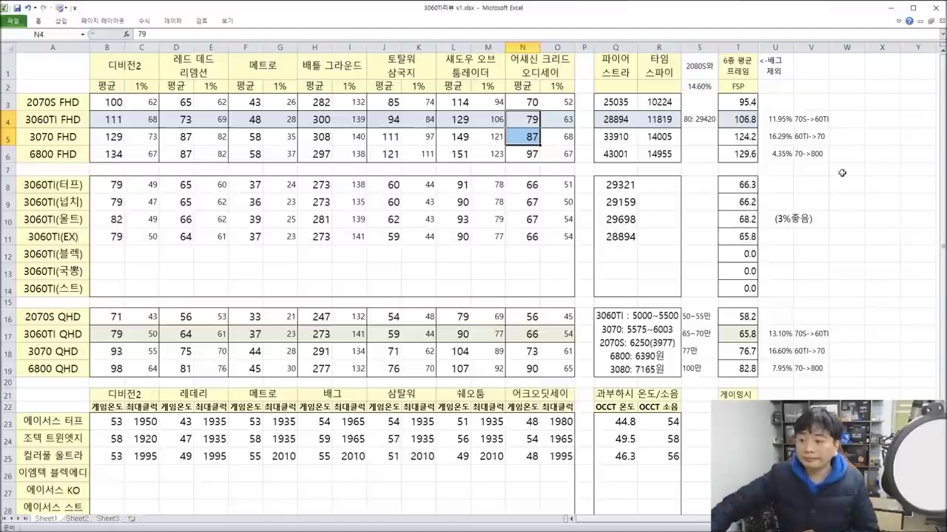
pyautogui.click(746, 122)
pyautogui.click(740, 140)
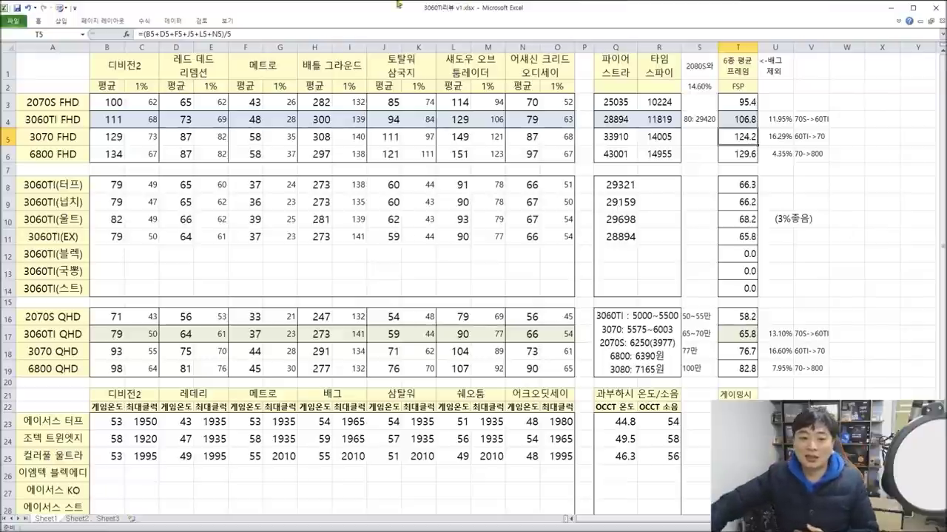
# Highlight the 6800 FHD row and compare its 디비전2 average with that of the 3070.
pyautogui.click(87, 154)
pyautogui.moveTo(86, 154); pyautogui.dragTo(655, 152)
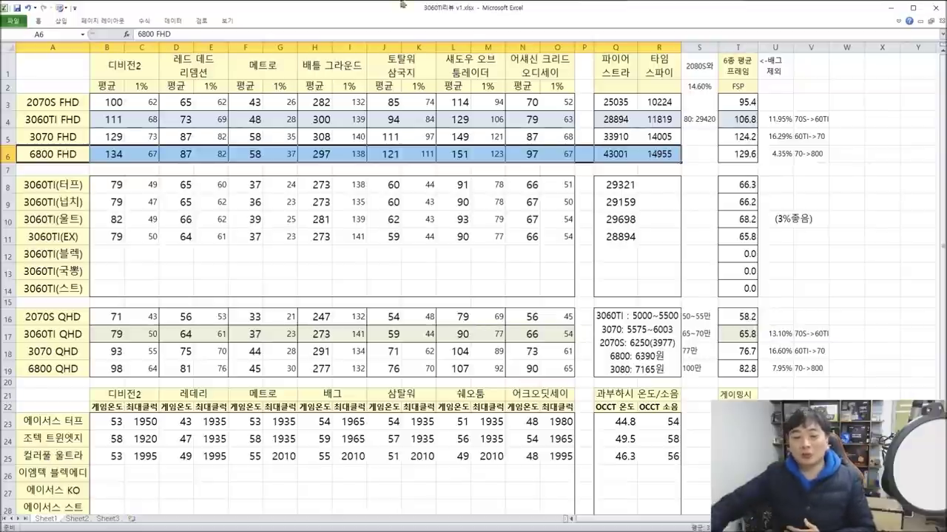
pyautogui.click(106, 136)
pyautogui.moveTo(106, 136); pyautogui.dragTo(654, 153)
pyautogui.click(111, 154)
pyautogui.click(113, 138)
pyautogui.click(114, 155)
pyautogui.click(113, 138)
pyautogui.click(115, 155)
pyautogui.click(113, 138)
pyautogui.click(115, 154)
pyautogui.click(113, 139)
pyautogui.click(115, 155)
# Compare the 3070 and 6800 FHD averages game by game from 레드 데드 리뎀션 to 어쌔신 크리드 오디세이.
pyautogui.click(184, 137)
pyautogui.click(185, 154)
pyautogui.click(246, 137)
pyautogui.click(247, 154)
pyautogui.click(315, 137)
pyautogui.click(315, 154)
pyautogui.click(385, 137)
pyautogui.click(386, 155)
pyautogui.moveTo(452, 137); pyautogui.dragTo(453, 155)
pyautogui.moveTo(527, 140); pyautogui.dragTo(529, 156)
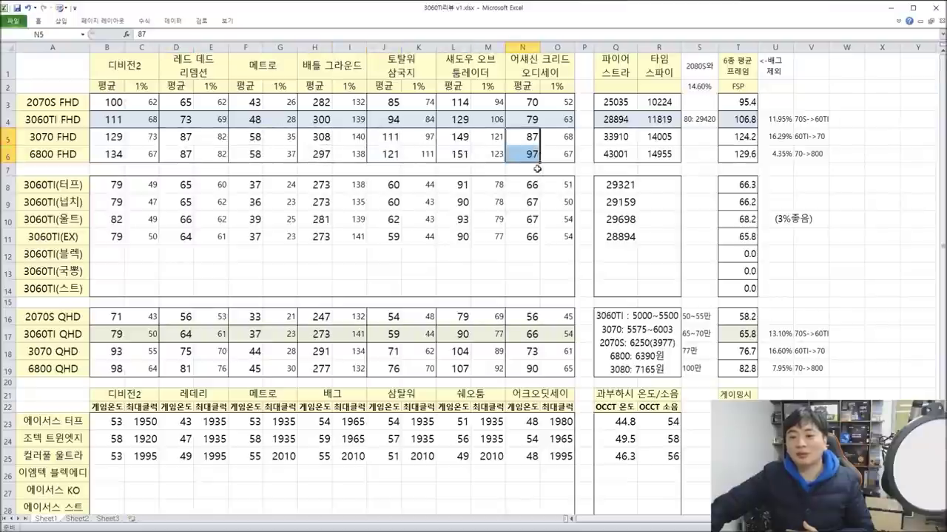
# Examine the overall 3070 and 6800 FHD results with the 70->800 percentage difference, and highlight the whole FHD block.
pyautogui.moveTo(671, 155); pyautogui.dragTo(43, 142)
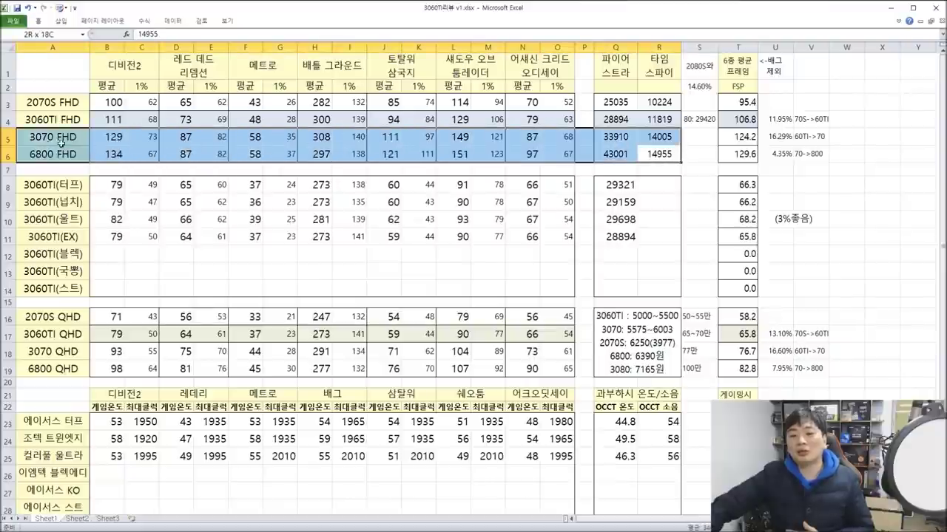
pyautogui.moveTo(736, 137); pyautogui.dragTo(809, 152)
pyautogui.click(792, 170)
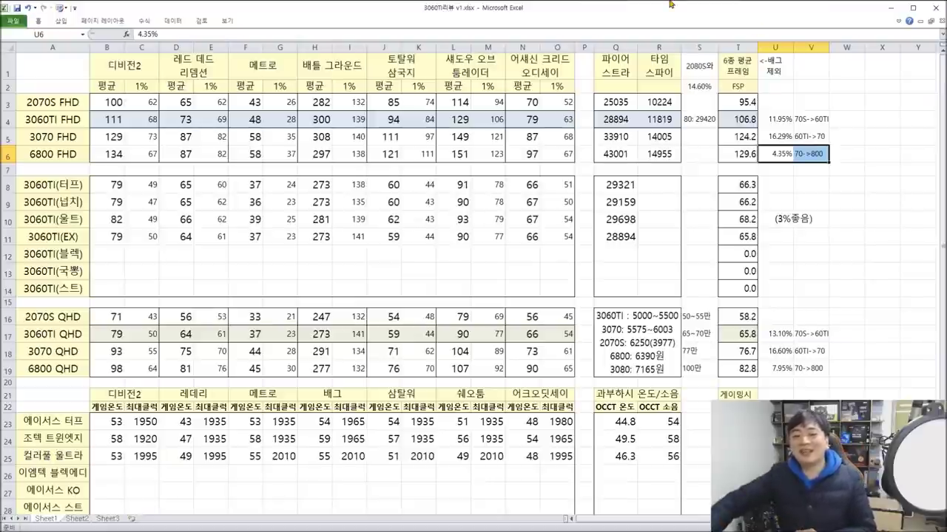
pyautogui.moveTo(52, 102); pyautogui.dragTo(725, 151)
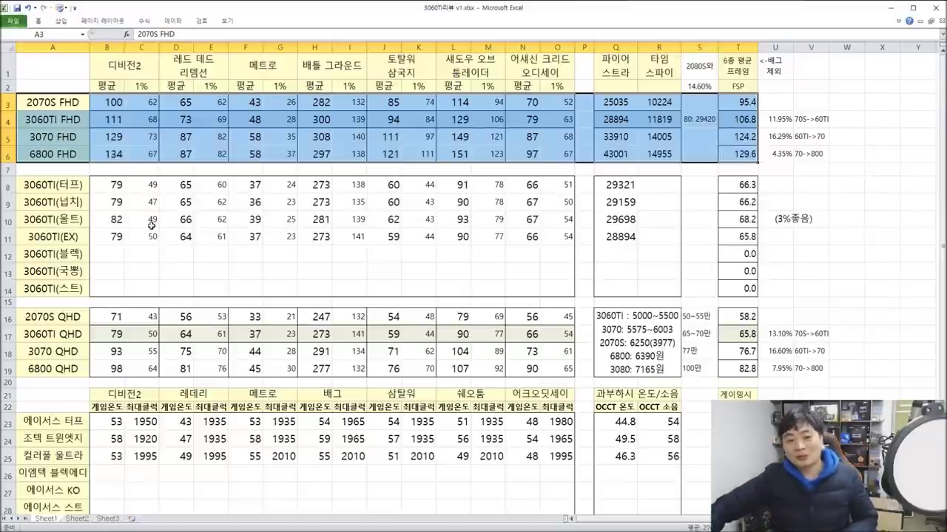
# Compare the 3060TI 터프, 넙치, 울트 and EX products' averages in 어쌔신 크리드, 섀도우 오브 툼레이더 and 토탈워 삼국지.
pyautogui.moveTo(118, 185); pyautogui.dragTo(549, 221)
pyautogui.moveTo(536, 187); pyautogui.dragTo(527, 237)
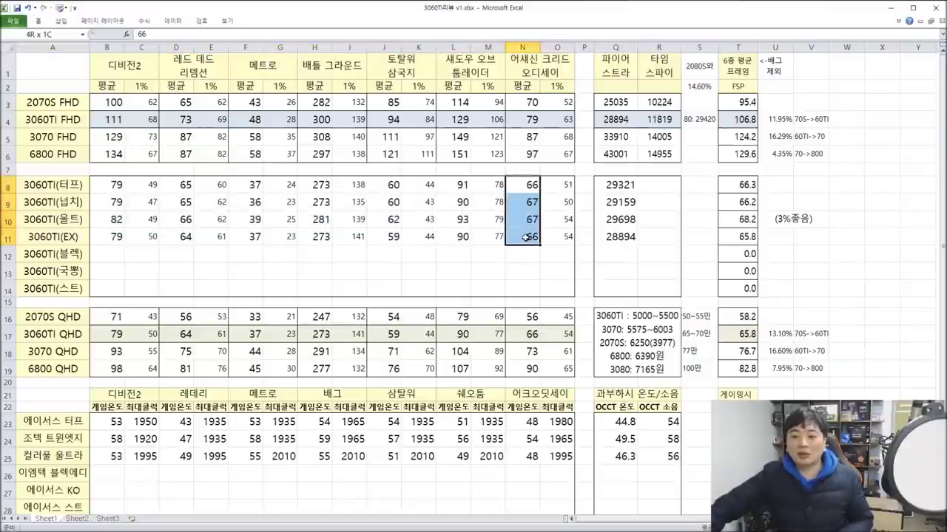
pyautogui.click(527, 238)
pyautogui.click(531, 204)
pyautogui.click(525, 188)
pyautogui.click(462, 205)
pyautogui.click(453, 237)
pyautogui.click(392, 185)
pyautogui.click(392, 201)
pyautogui.click(392, 237)
# Compare the 3060TI 터프, 넙치 and EX averages in 배틀 그라운드, 메트로, 레드 데드 리뎀션 and 디비전2.
pyautogui.click(315, 186)
pyautogui.click(317, 202)
pyautogui.click(318, 237)
pyautogui.click(253, 185)
pyautogui.click(253, 202)
pyautogui.click(254, 235)
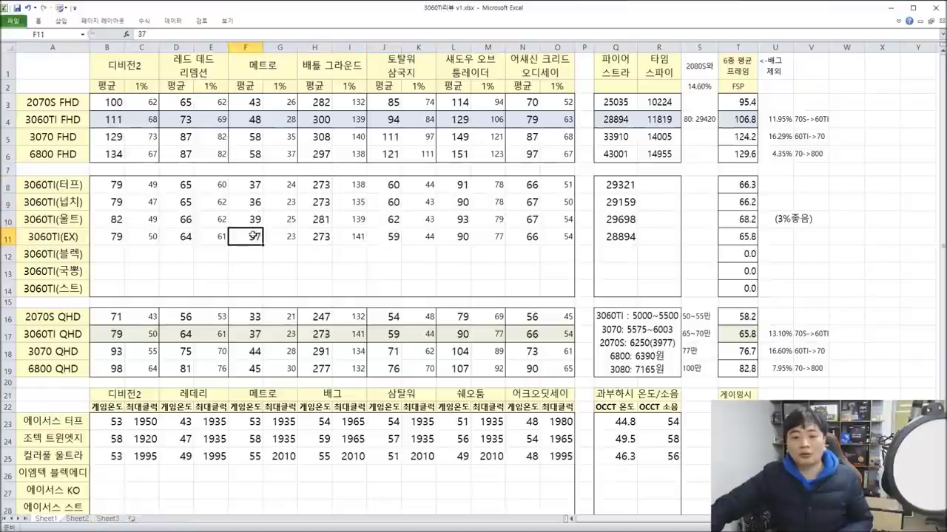
pyautogui.click(189, 185)
pyautogui.click(186, 202)
pyautogui.click(189, 237)
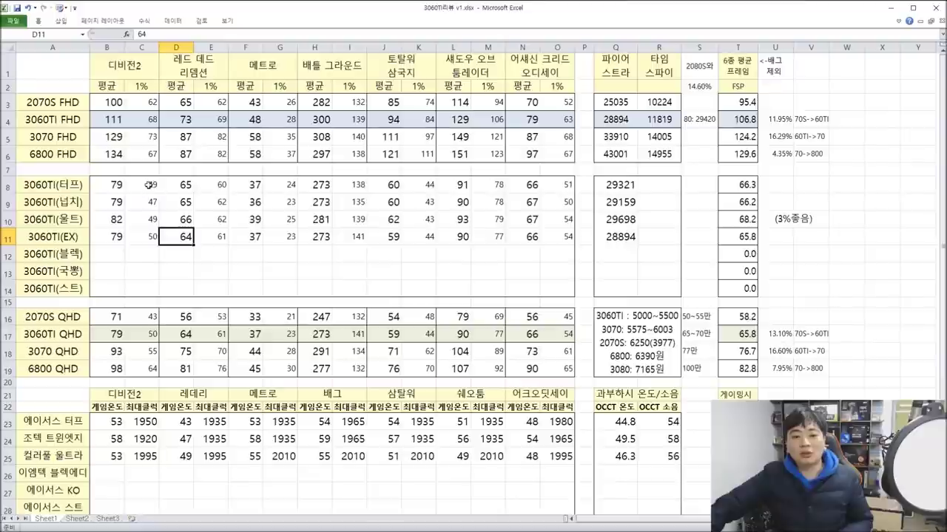
pyautogui.click(118, 185)
pyautogui.click(118, 202)
pyautogui.click(117, 237)
# Examine the game temperature and maximum clock table, highlighting the 컬러풀 울트라 row from B25 to O25.
pyautogui.scroll(-2, 288, 244)
pyautogui.click(141, 313)
pyautogui.moveTo(141, 313); pyautogui.dragTo(137, 379)
pyautogui.click(137, 378)
pyautogui.moveTo(111, 346); pyautogui.dragTo(571, 345)
pyautogui.scroll(2, 473, 315)
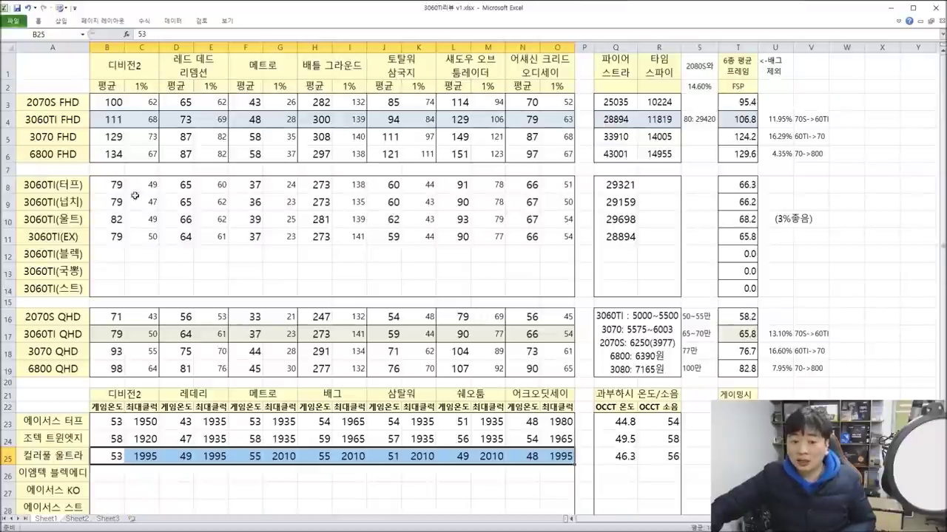
# Compare the four 3060TI products' six-game averages in T8:T11, inspecting the T8 formula and the note beside the 울트 average.
pyautogui.moveTo(118, 187); pyautogui.dragTo(127, 187)
pyautogui.moveTo(748, 185); pyautogui.dragTo(749, 237)
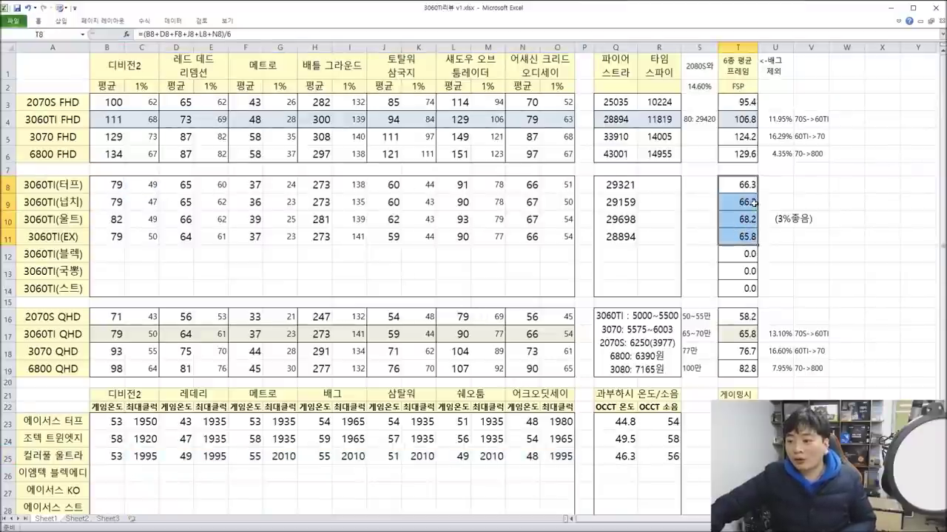
pyautogui.doubleClick(748, 184)
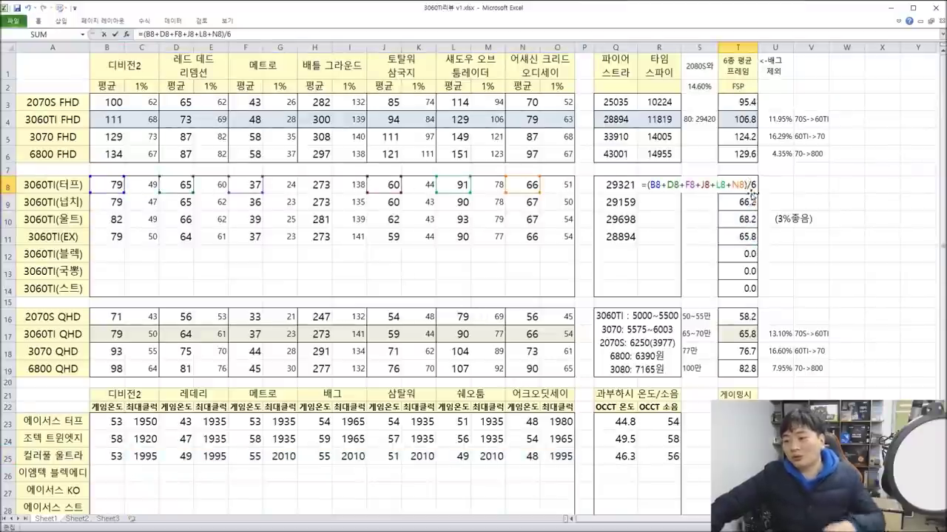
pyautogui.press('Escape')
pyautogui.moveTo(740, 220); pyautogui.dragTo(817, 222)
pyautogui.click(742, 202)
pyautogui.click(750, 238)
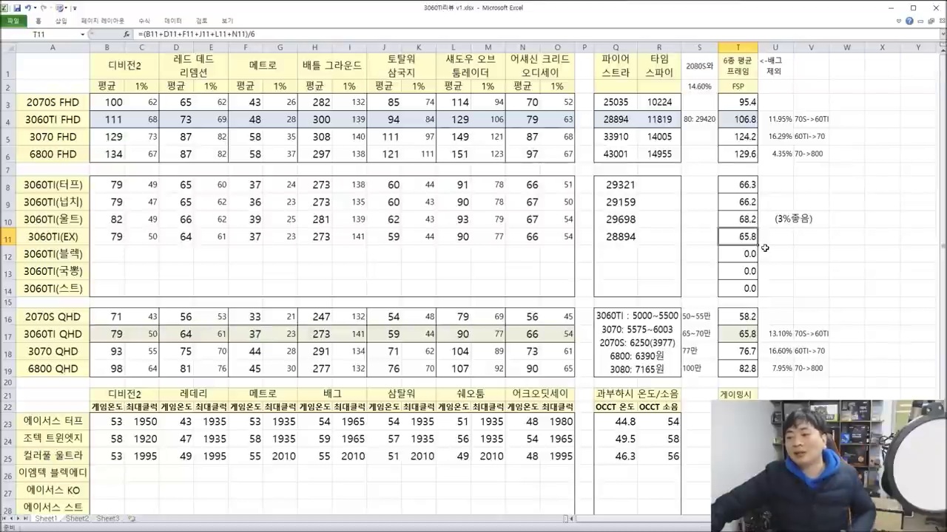
# Compare the four 3060TI products' game results in rows 8 to 11 and their 파이어 스트라 scores in Q8:Q11.
pyautogui.click(749, 219)
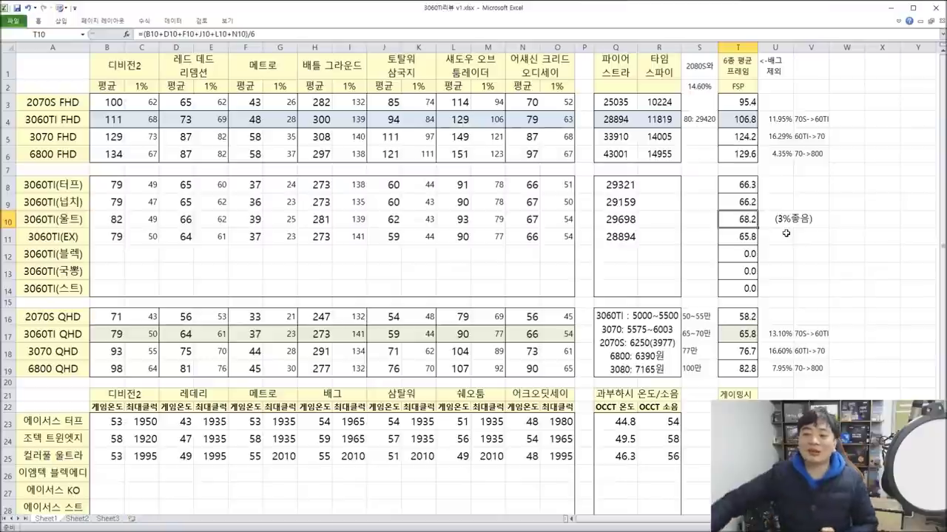
pyautogui.moveTo(116, 185); pyautogui.dragTo(584, 230)
pyautogui.click(619, 186)
pyautogui.moveTo(620, 186); pyautogui.dragTo(627, 225)
pyautogui.click(625, 220)
pyautogui.click(625, 237)
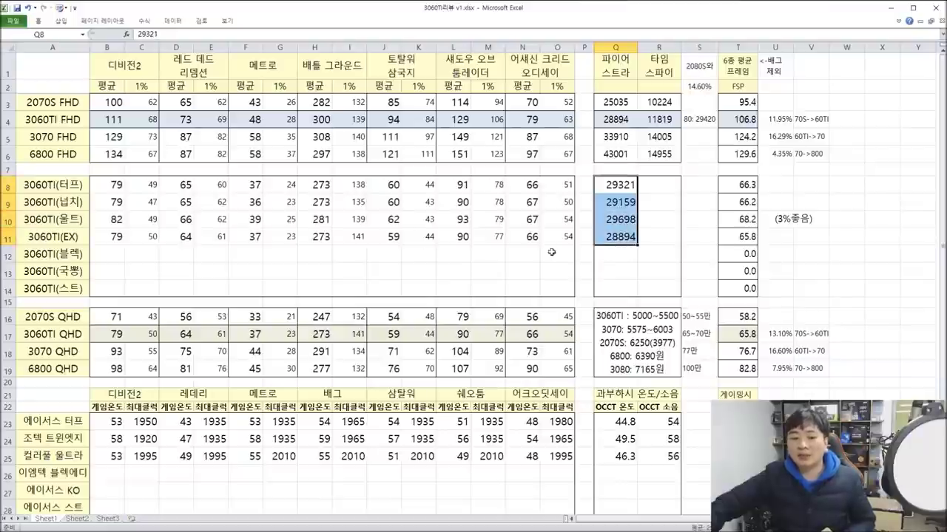
# Compare the 3060TI(EX) row with the other products' 파이어 스트라 scores, then highlight the 3060TI(울트) row from A10 to W10.
pyautogui.click(279, 255)
pyautogui.moveTo(33, 236); pyautogui.dragTo(650, 237)
pyautogui.moveTo(619, 185); pyautogui.dragTo(625, 222)
pyautogui.click(625, 219)
pyautogui.moveTo(835, 218); pyautogui.dragTo(109, 226)
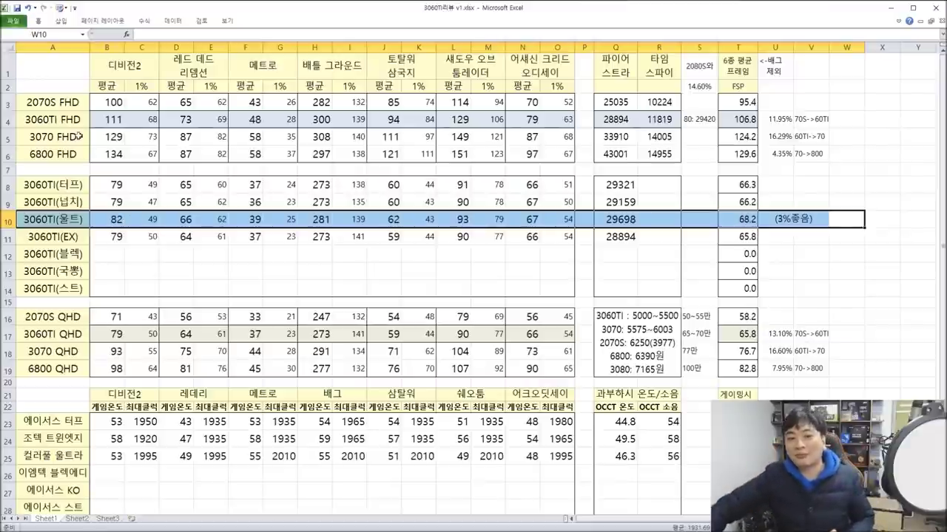
# Examine the 3070 FHD results beside 3060TI FHD, highlighting row 5 from A5 to V5.
pyautogui.moveTo(52, 118); pyautogui.dragTo(32, 137)
pyautogui.click(812, 137)
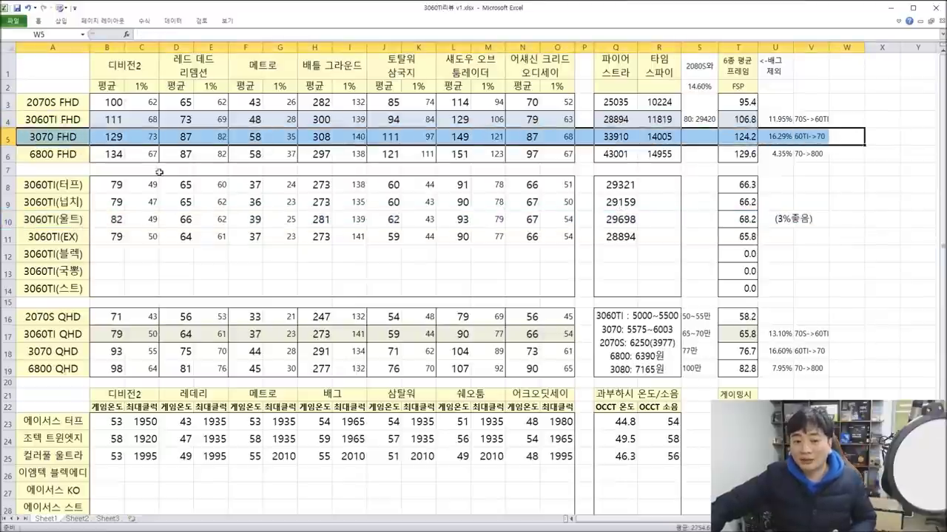
pyautogui.moveTo(157, 139); pyautogui.dragTo(584, 137)
pyautogui.moveTo(813, 138); pyautogui.dragTo(39, 139)
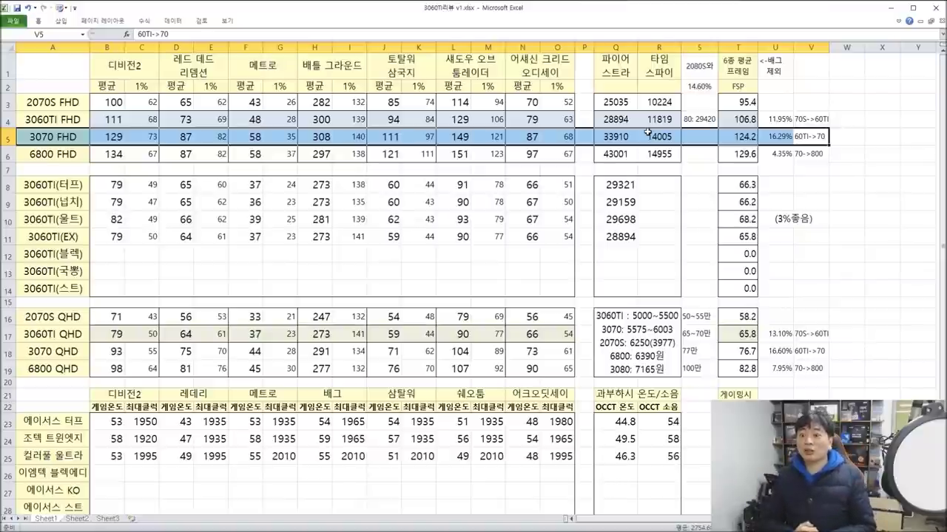
# Review the 3060TI product results and the QHD results in B16:O19, highlighting the 2070S QHD row.
pyautogui.moveTo(103, 184); pyautogui.dragTo(343, 253)
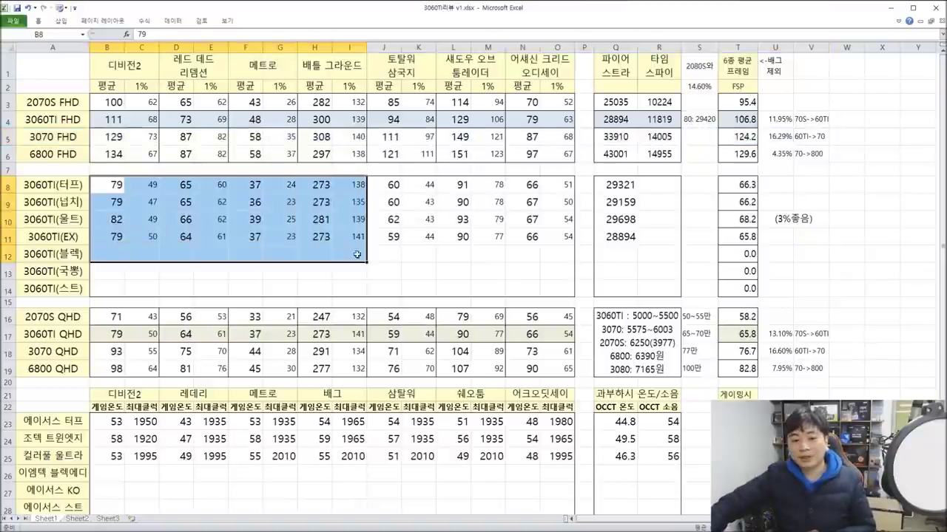
pyautogui.scroll(-2, 448, 272)
pyautogui.moveTo(111, 208); pyautogui.dragTo(562, 260)
pyautogui.scroll(-1, 571, 257)
pyautogui.scroll(-1, 570, 257)
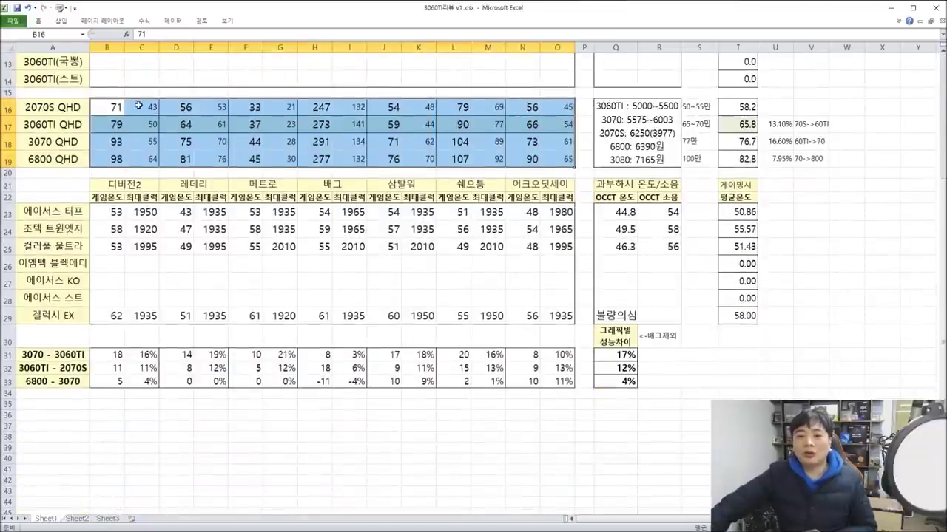
pyautogui.moveTo(131, 113); pyautogui.dragTo(536, 110)
pyautogui.scroll(4, 887, 234)
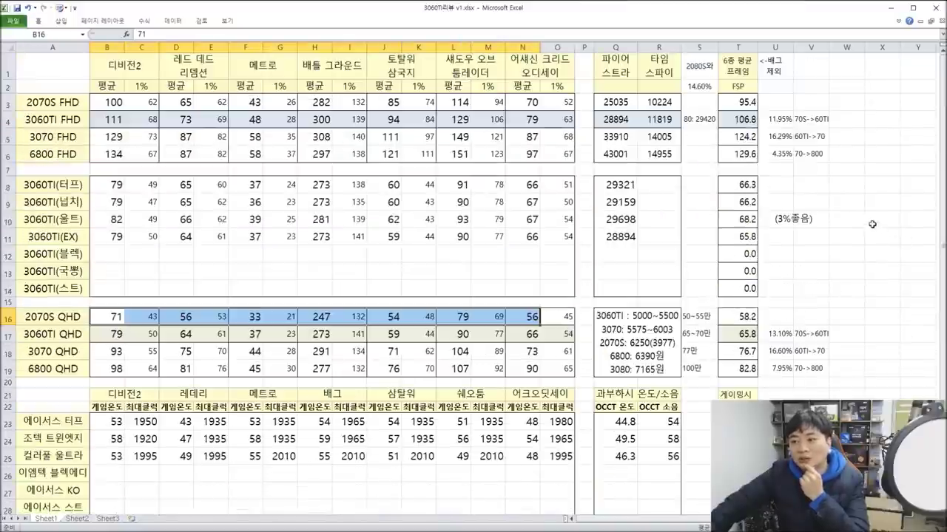
# Compare the percentage gaps between cards in the FHD averages and in the QHD averages, inspecting U17, U18 and U19 individually.
pyautogui.moveTo(770, 125); pyautogui.dragTo(785, 153)
pyautogui.moveTo(780, 318); pyautogui.dragTo(785, 362)
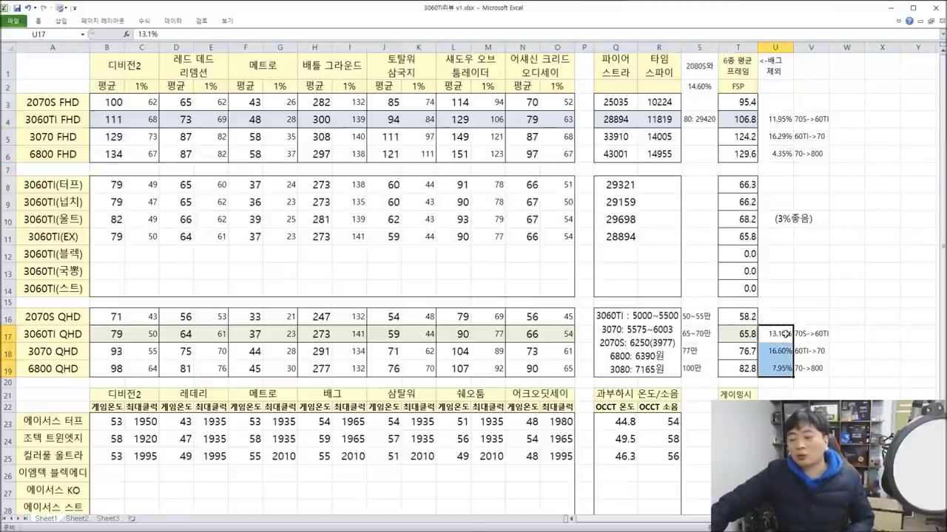
pyautogui.click(784, 334)
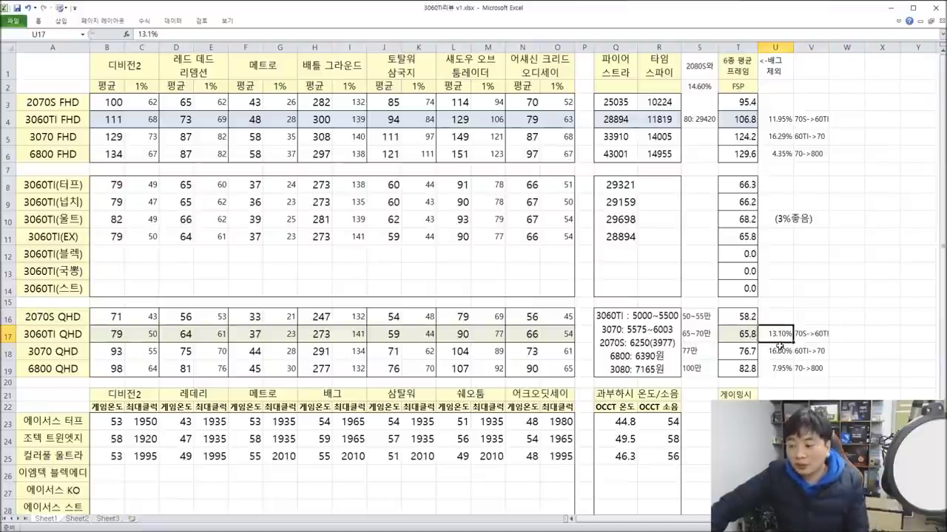
pyautogui.moveTo(772, 326)
pyautogui.mouseDown()
pyautogui.moveTo(773, 318)
pyautogui.moveTo(772, 339)
pyautogui.mouseUp()
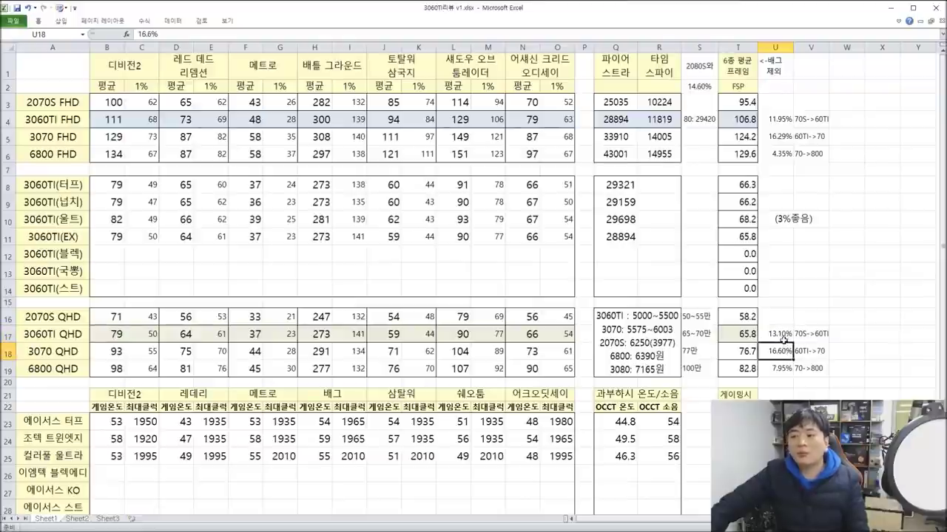
pyautogui.moveTo(809, 352); pyautogui.dragTo(781, 354)
pyautogui.click(785, 368)
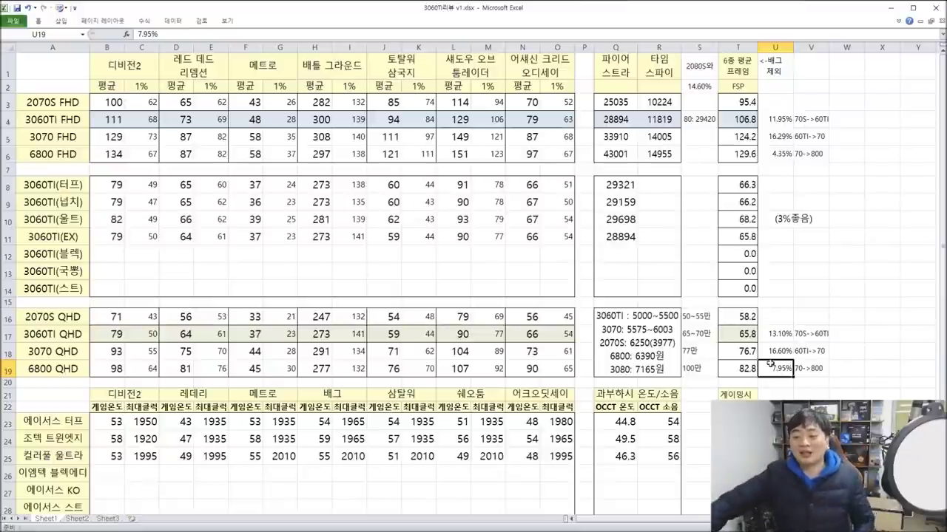
pyautogui.click(776, 380)
pyautogui.click(785, 369)
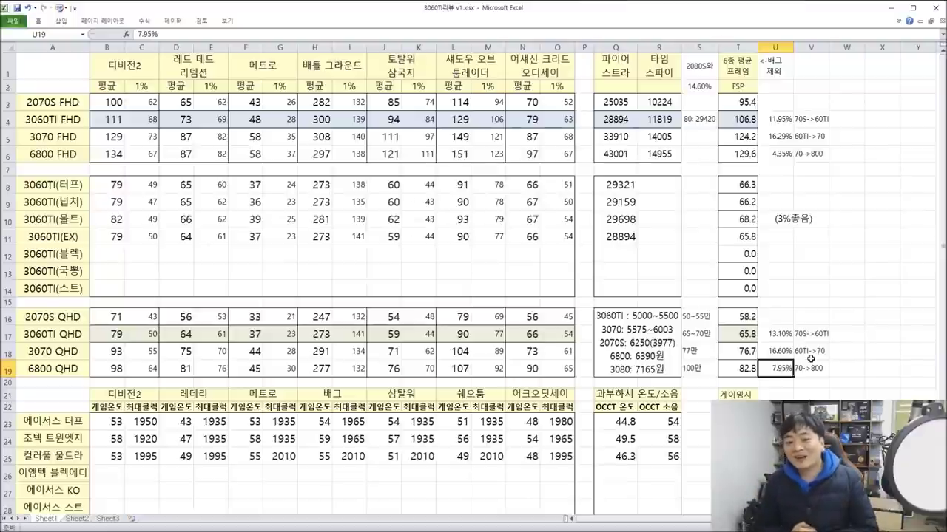
# Review the game temperature, clock and OCCT noise table, the average gaming temperatures in T23:T29, and the card differences in B31:O33.
pyautogui.scroll(-3, 785, 316)
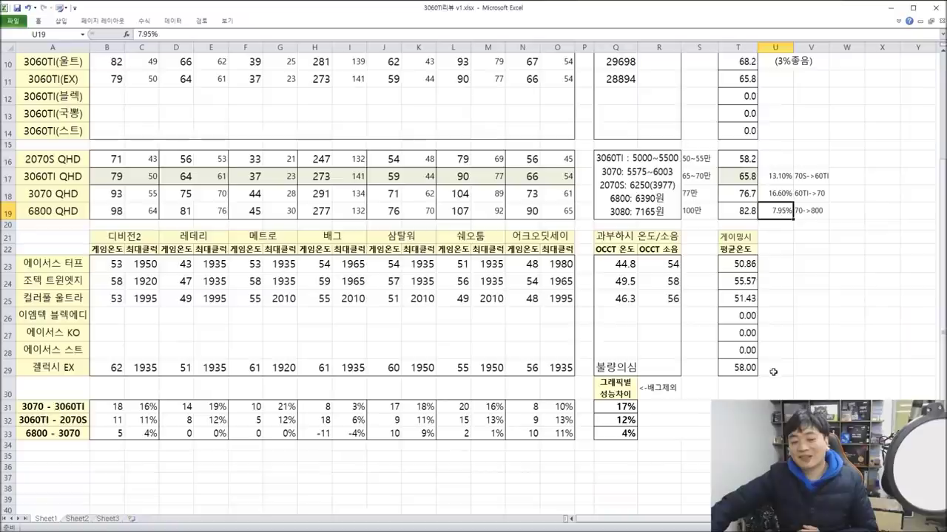
pyautogui.click(94, 250)
pyautogui.moveTo(94, 250); pyautogui.dragTo(654, 369)
pyautogui.moveTo(617, 264); pyautogui.dragTo(628, 299)
pyautogui.moveTo(739, 264); pyautogui.dragTo(738, 362)
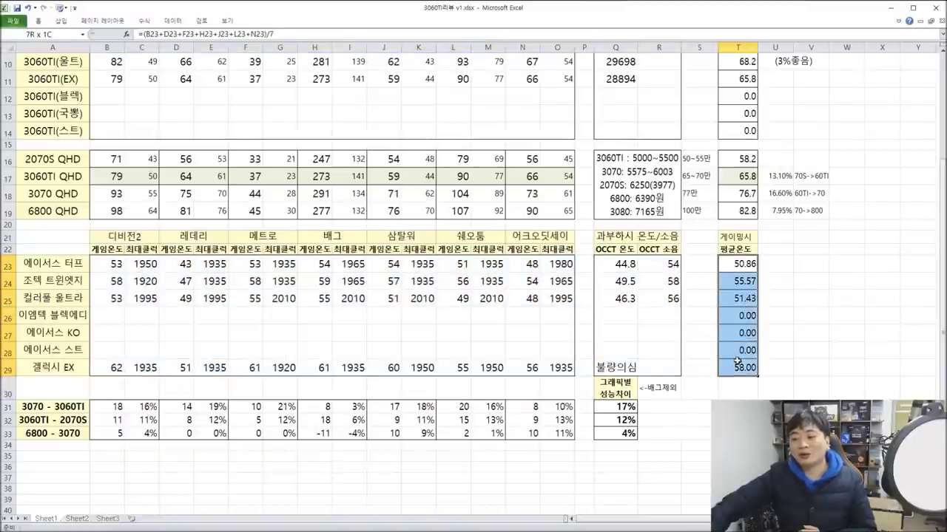
pyautogui.click(642, 368)
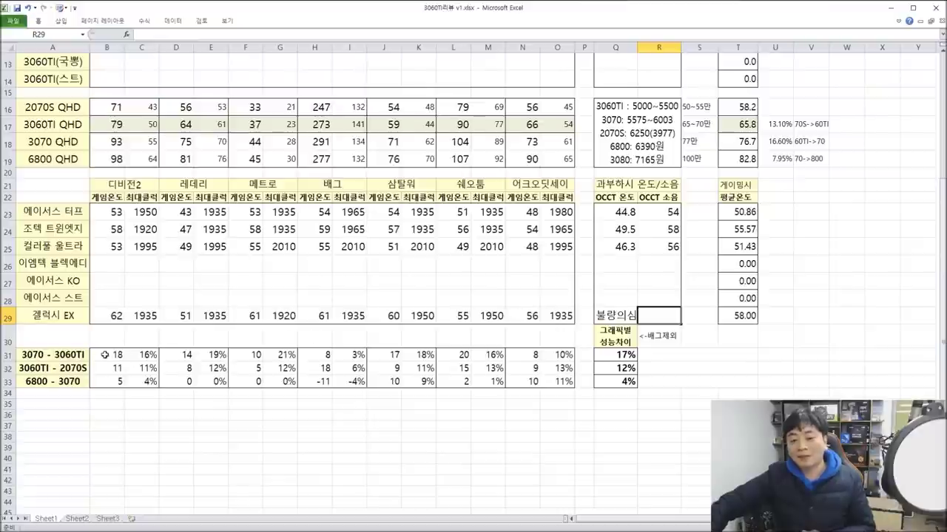
pyautogui.moveTo(106, 355); pyautogui.dragTo(565, 381)
pyautogui.scroll(4, 634, 353)
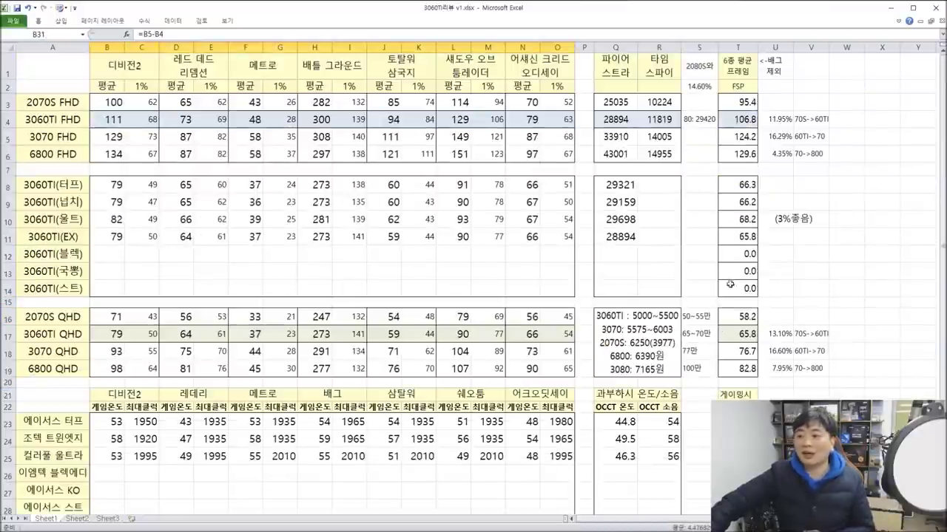
# Check the FHD six-game averages in T3:T6 against the individual game results, highlighting the excluded 배틀 그라운드 averages in H3:H6.
pyautogui.moveTo(747, 103); pyautogui.dragTo(742, 154)
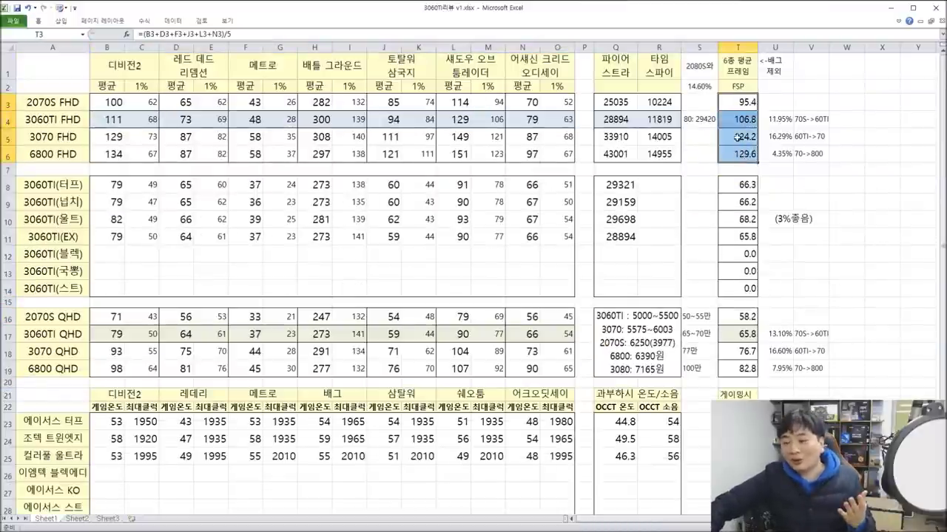
pyautogui.click(745, 106)
pyautogui.click(156, 104)
pyautogui.click(305, 103)
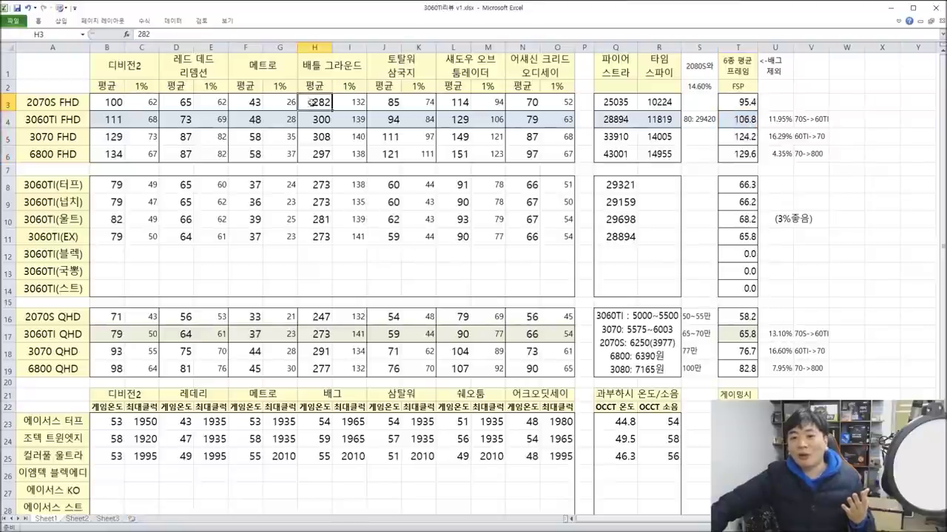
pyautogui.click(387, 105)
pyautogui.click(318, 105)
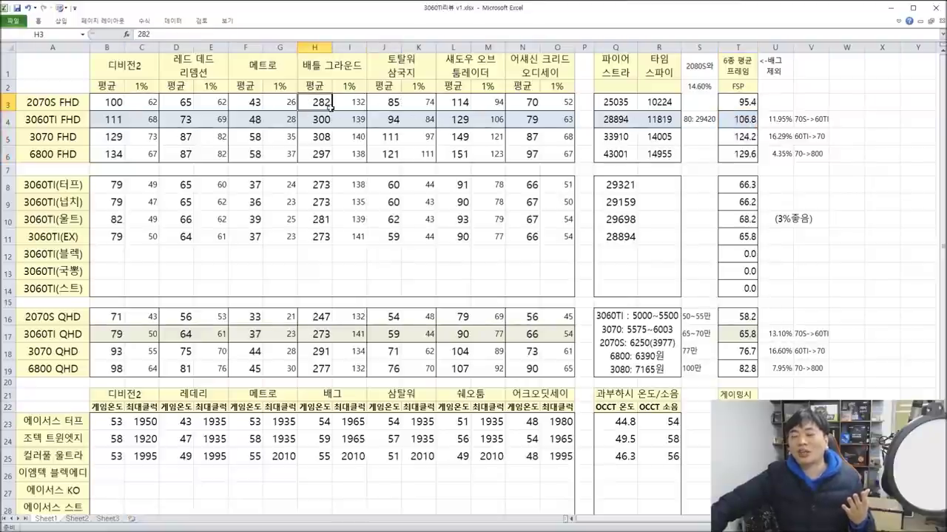
pyautogui.moveTo(568, 104); pyautogui.dragTo(389, 156)
pyautogui.moveTo(325, 103); pyautogui.dragTo(326, 157)
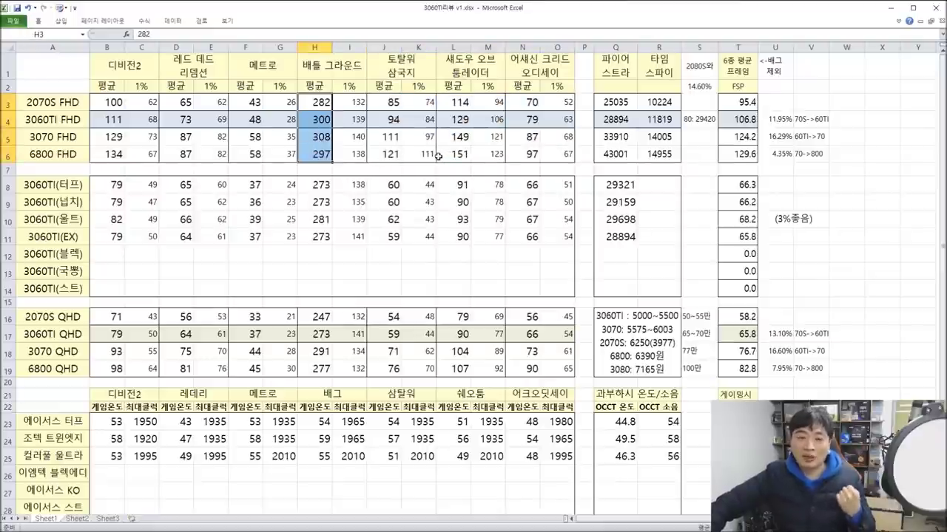
pyautogui.moveTo(730, 64); pyautogui.dragTo(739, 157)
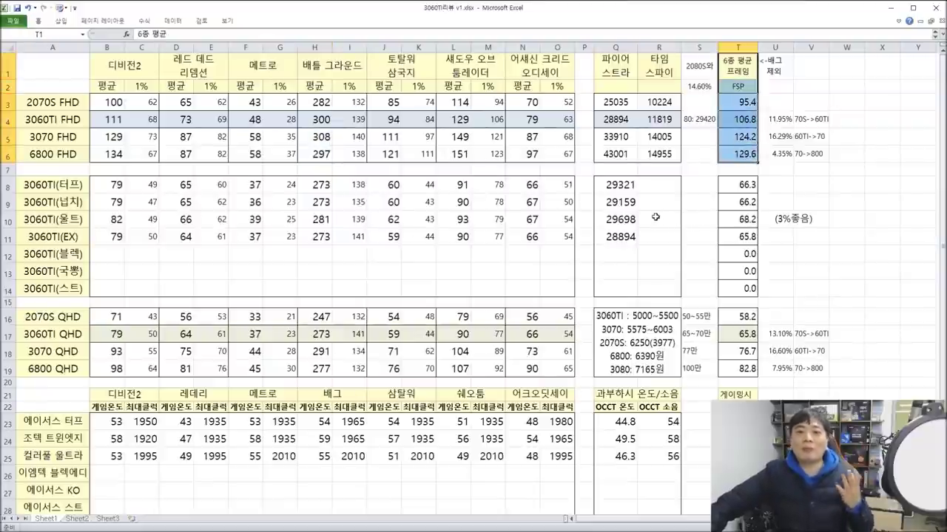
# Examine the card difference table in B31:O33, focusing on the 3070 - 3060TI label and its overall difference in Q31.
pyautogui.scroll(-3, 683, 216)
pyautogui.scroll(-3, 644, 208)
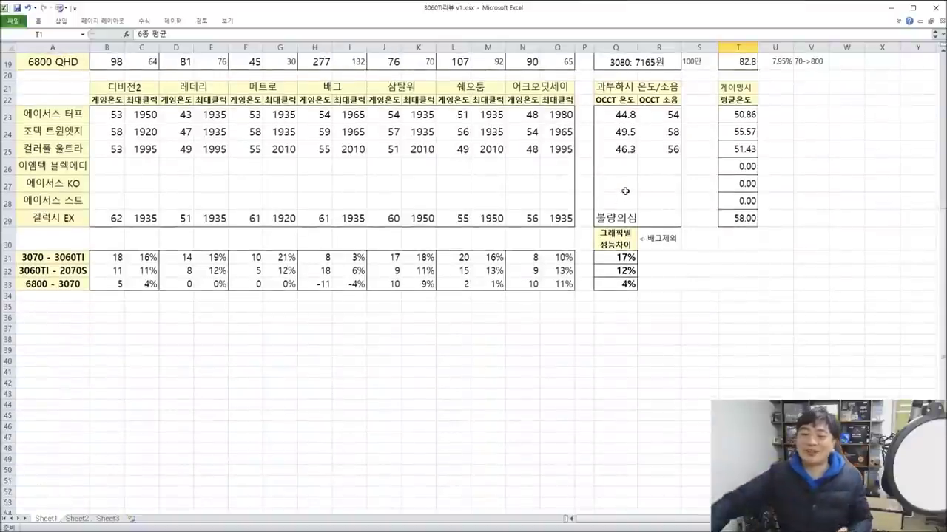
pyautogui.moveTo(122, 259); pyautogui.dragTo(559, 288)
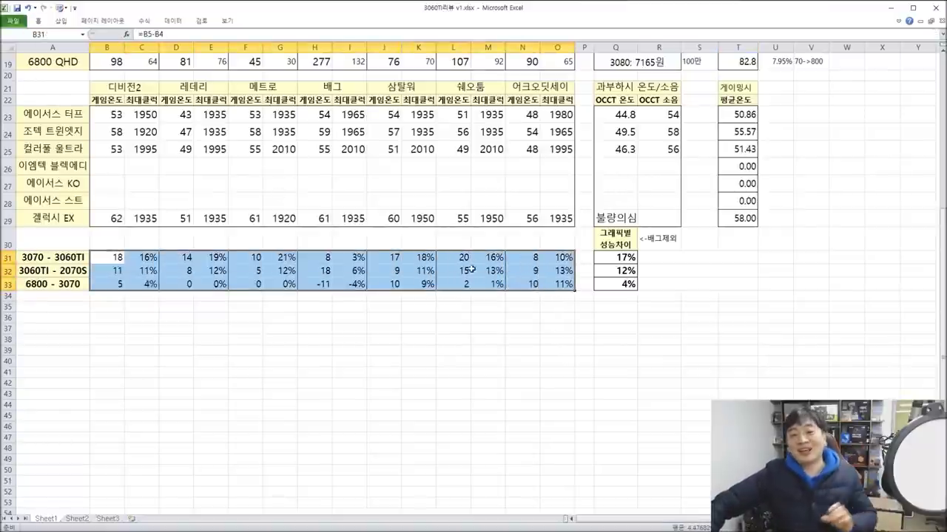
pyautogui.click(416, 350)
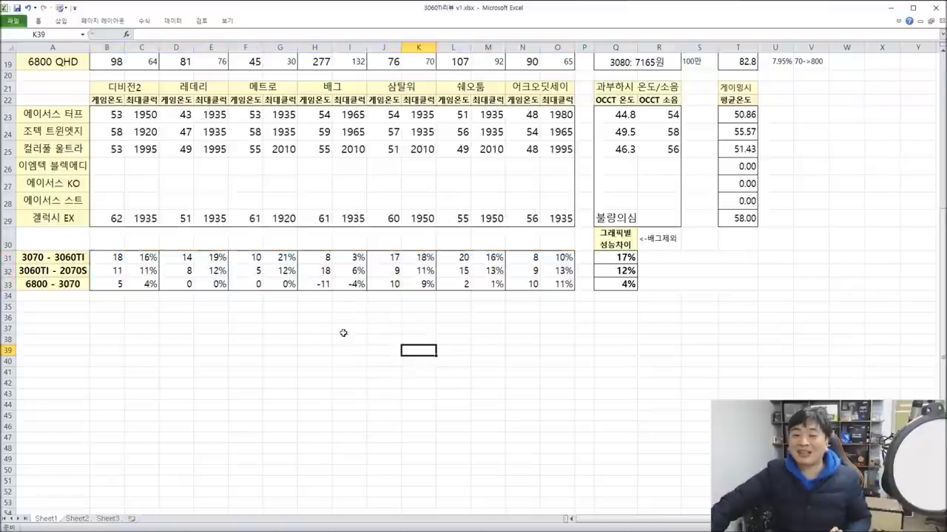
pyautogui.doubleClick(38, 257)
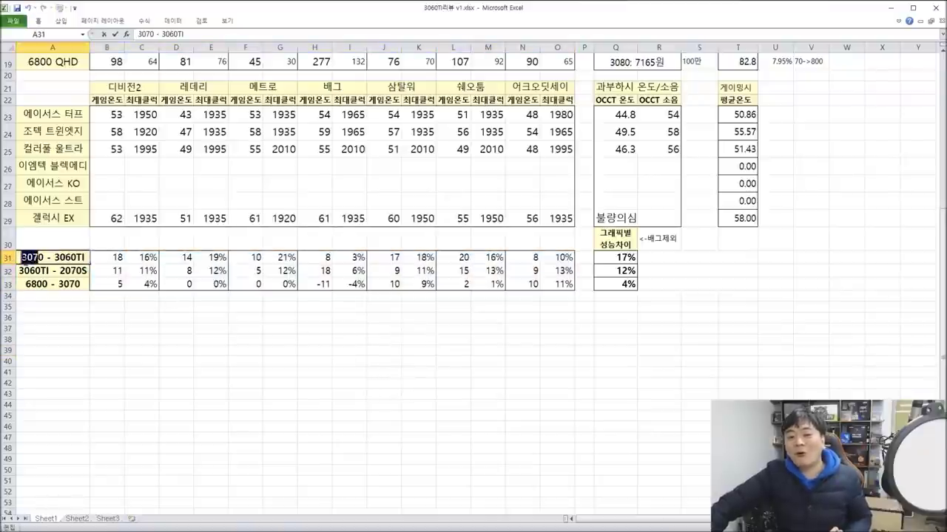
pyautogui.moveTo(84, 258); pyautogui.dragTo(61, 258)
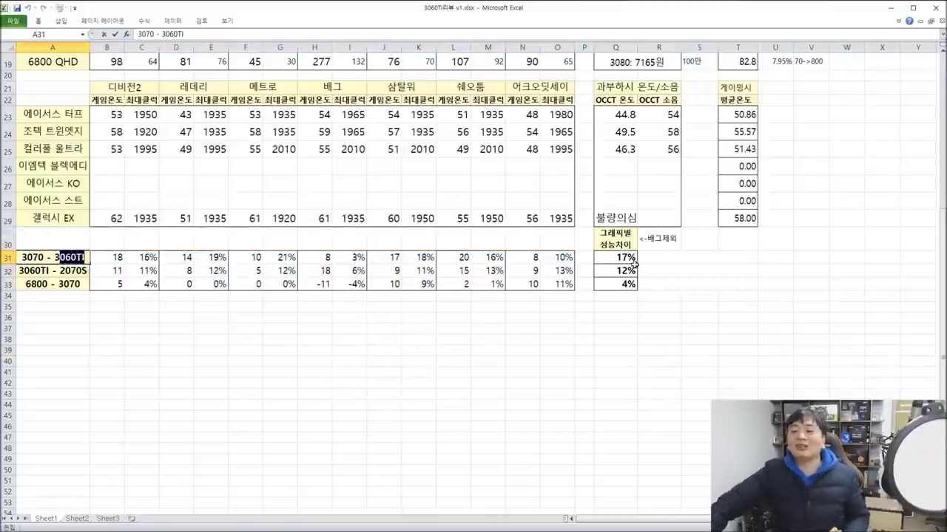
pyautogui.click(622, 257)
pyautogui.scroll(6, 735, 318)
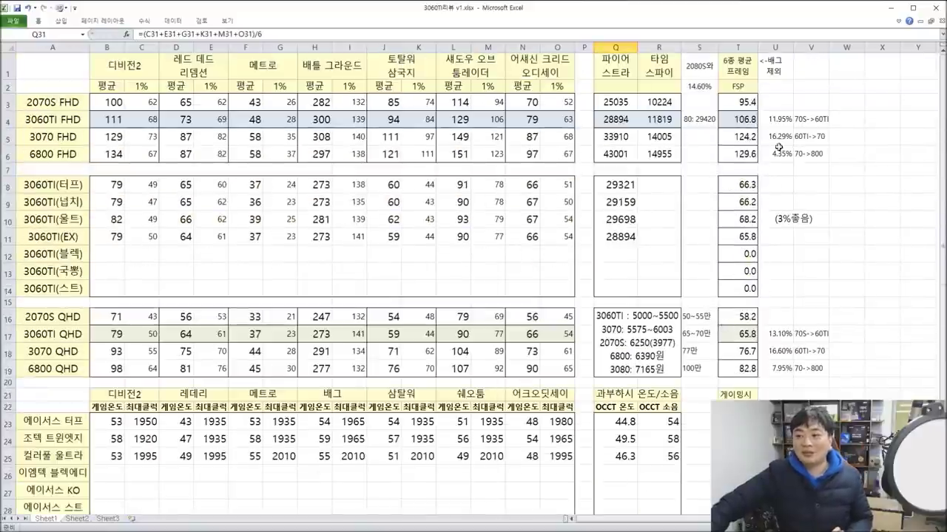
pyautogui.scroll(-4, 781, 163)
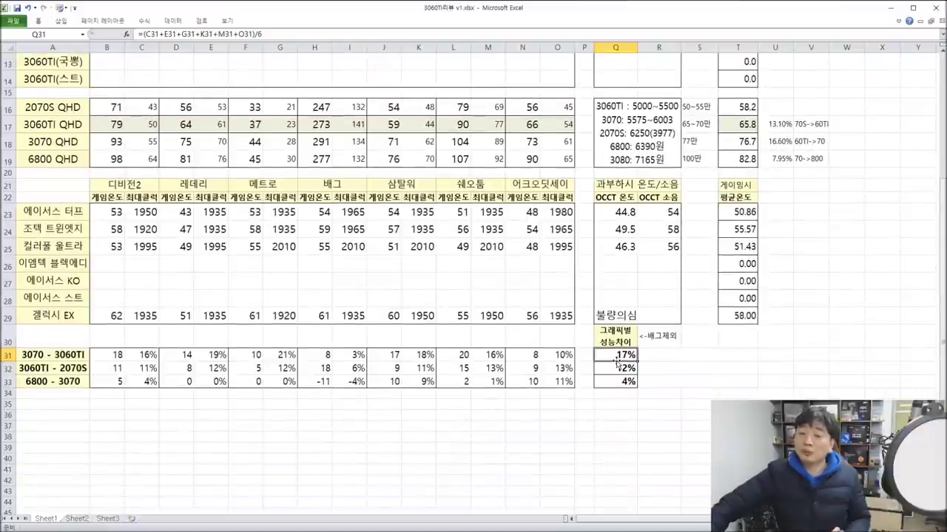
pyautogui.scroll(-1, 607, 411)
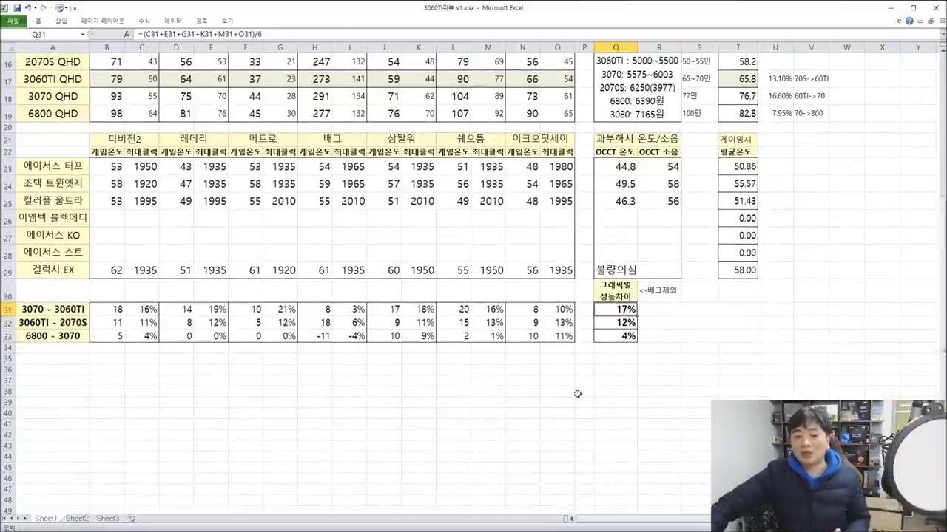
# Compare the 3070 - 3060TI, 3060TI - 2070S and 6800 - 3070 rows with their overall differences in Q31:Q33.
pyautogui.moveTo(46, 310); pyautogui.dragTo(625, 311)
pyautogui.click(65, 325)
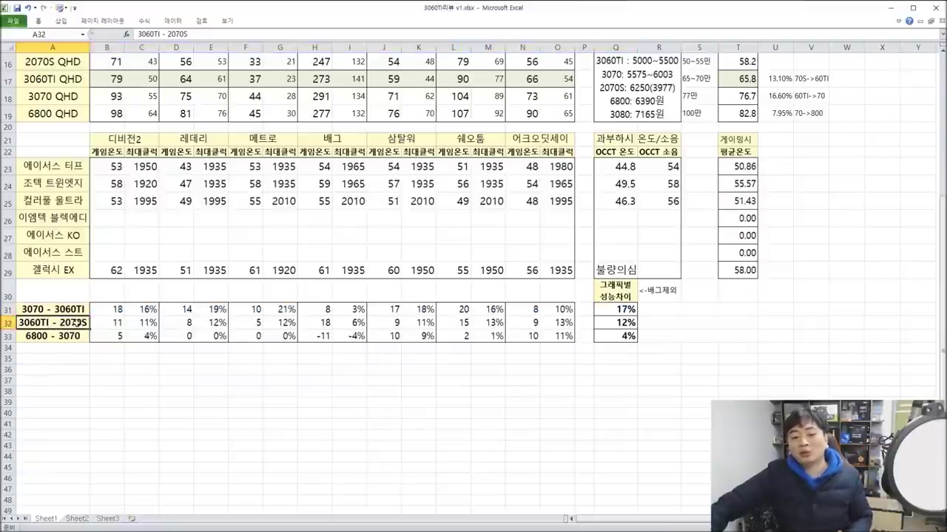
pyautogui.moveTo(627, 325); pyautogui.dragTo(45, 323)
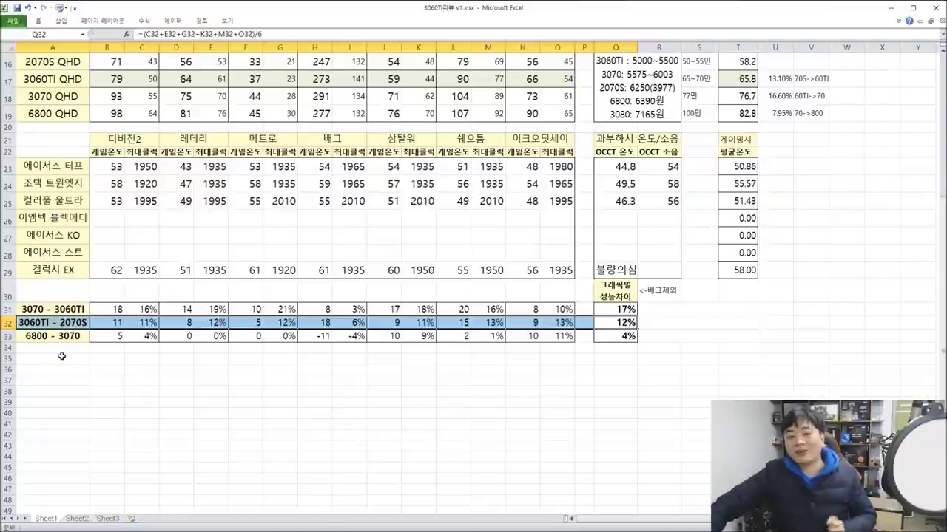
pyautogui.moveTo(53, 337); pyautogui.dragTo(584, 337)
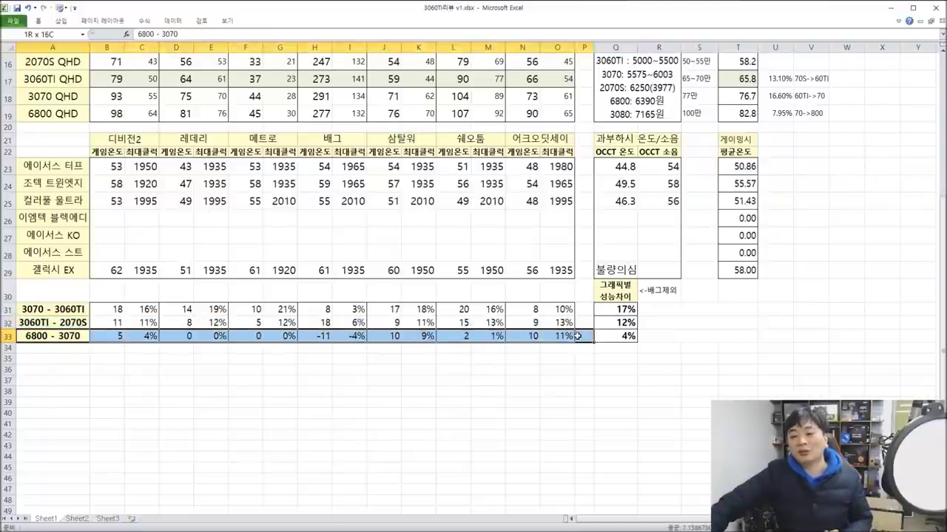
pyautogui.click(615, 337)
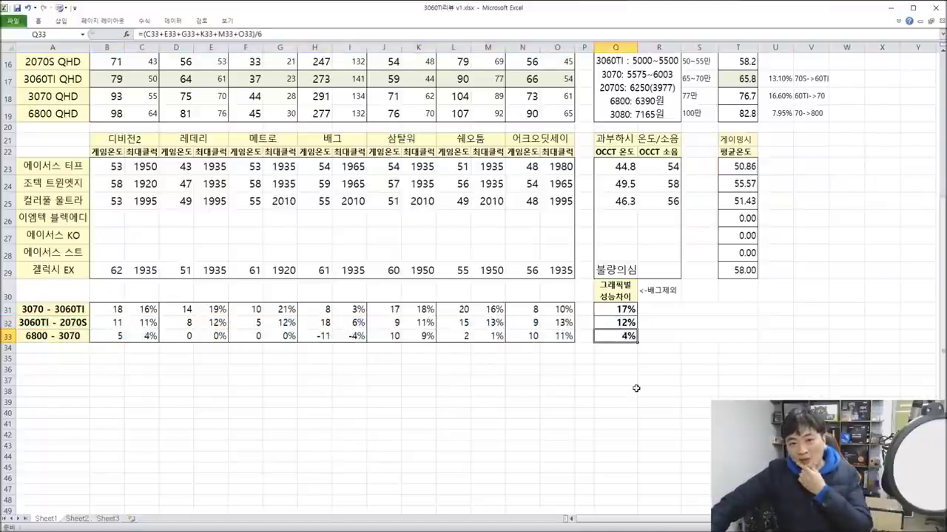
pyautogui.scroll(3, 668, 387)
pyautogui.scroll(2, 668, 387)
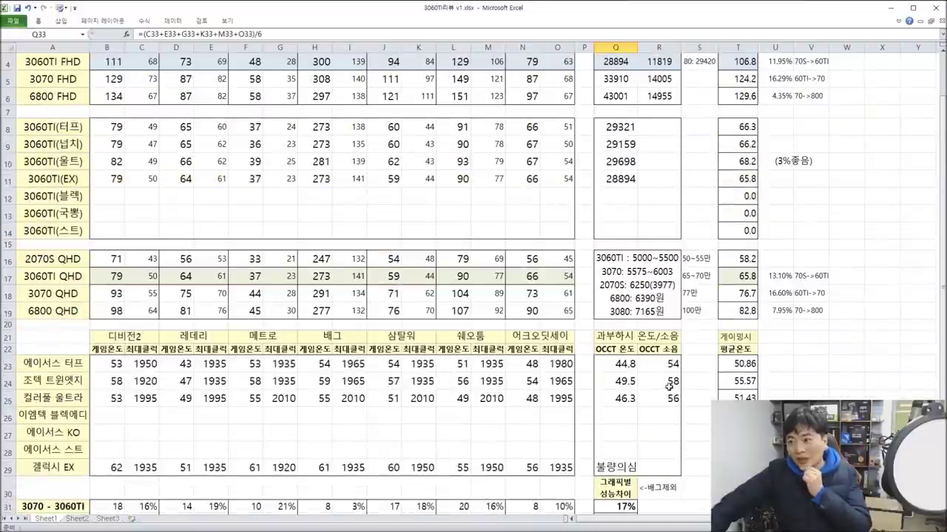
# Review the overall card performance differences in Q31:Q33 alongside the FHD and QHD results above.
pyautogui.scroll(-4, 784, 200)
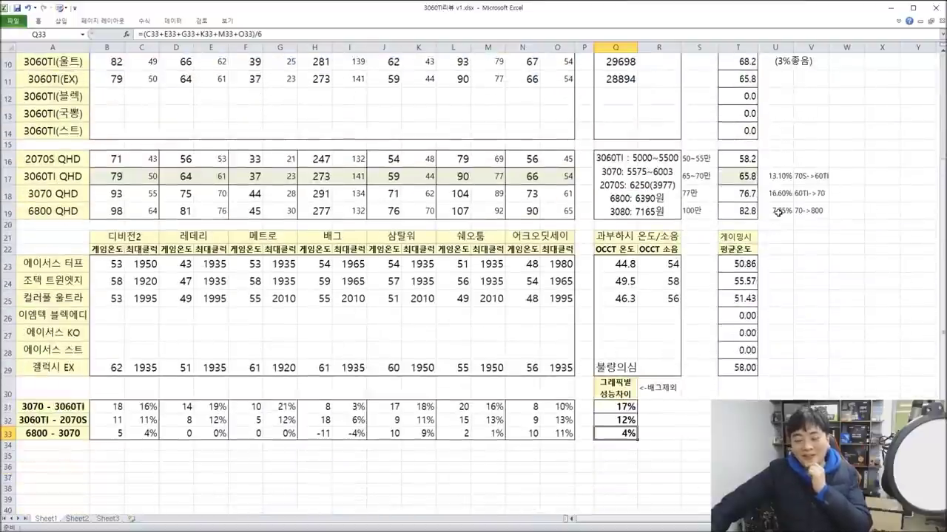
pyautogui.moveTo(621, 355); pyautogui.dragTo(628, 377)
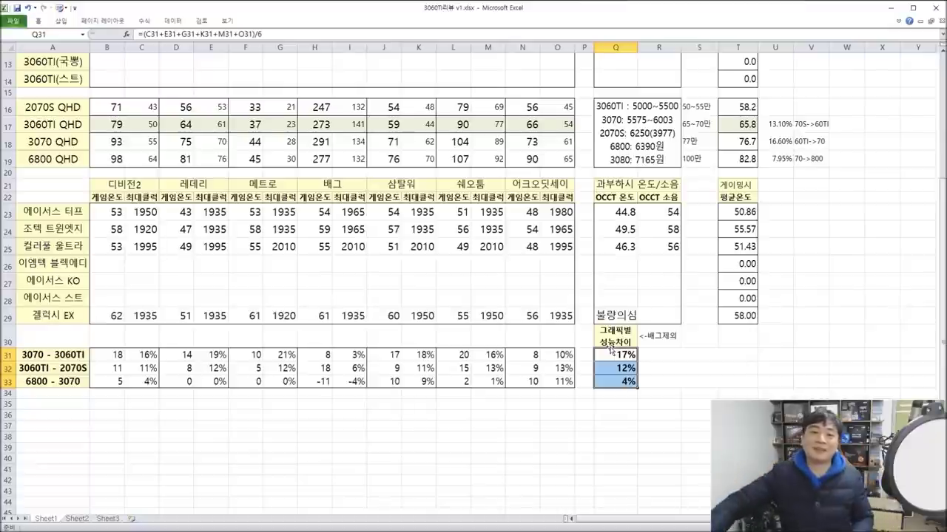
pyautogui.scroll(4, 611, 350)
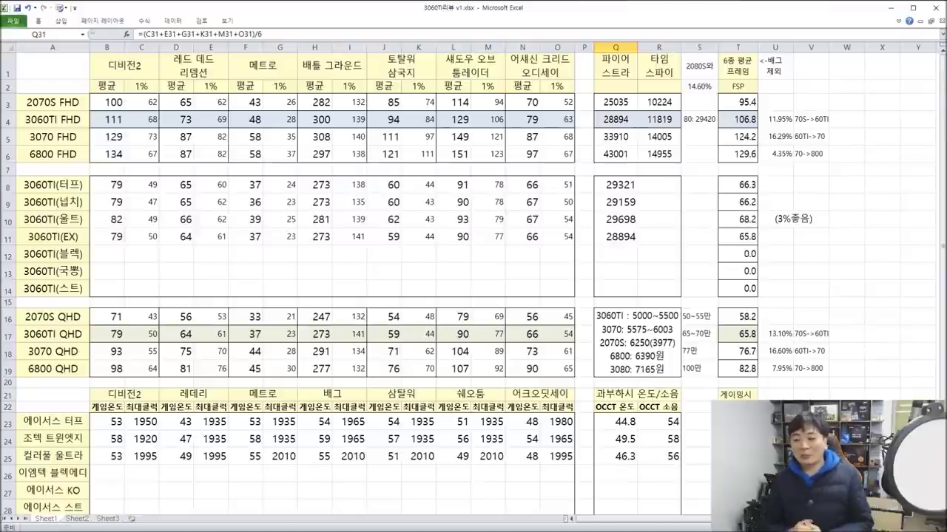
# Compare the price range in S16 beside the 2070S QHD row with the upper 3060TI figure in the Q16 cost note.
pyautogui.scroll(-2, 661, 438)
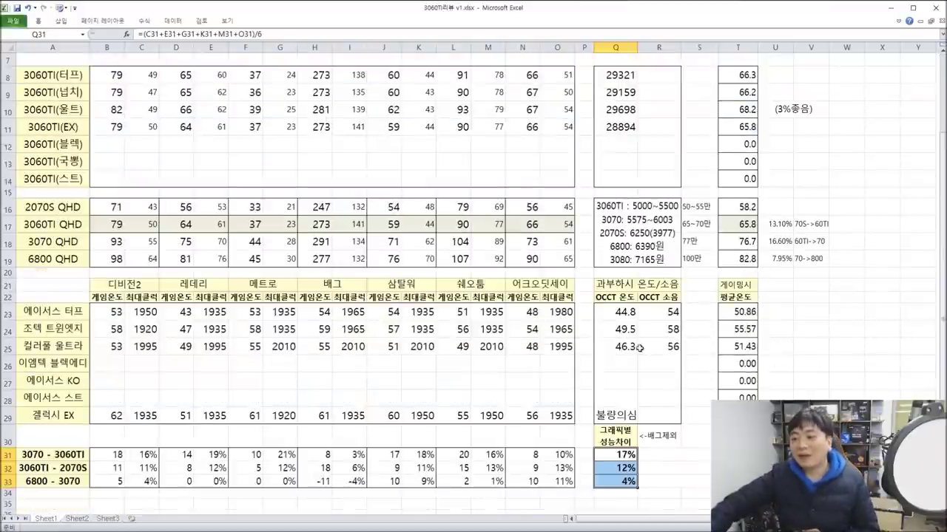
pyautogui.doubleClick(700, 209)
pyautogui.moveTo(708, 209); pyautogui.dragTo(647, 208)
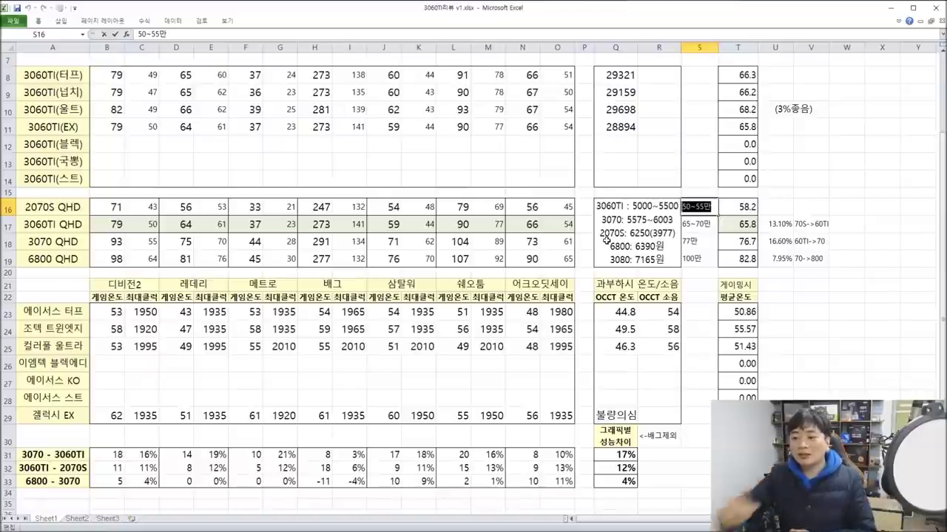
pyautogui.doubleClick(634, 206)
pyautogui.moveTo(656, 206); pyautogui.dragTo(678, 206)
pyautogui.doubleClick(709, 210)
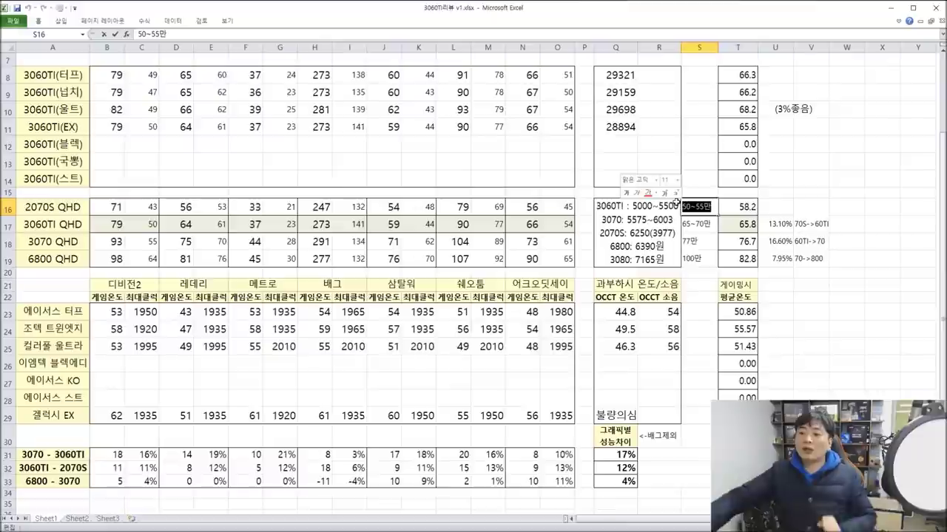
# Compare the 3060TI and 3070 lines of the Q16 cost note with the price ranges in S16 and S17.
pyautogui.click(713, 224)
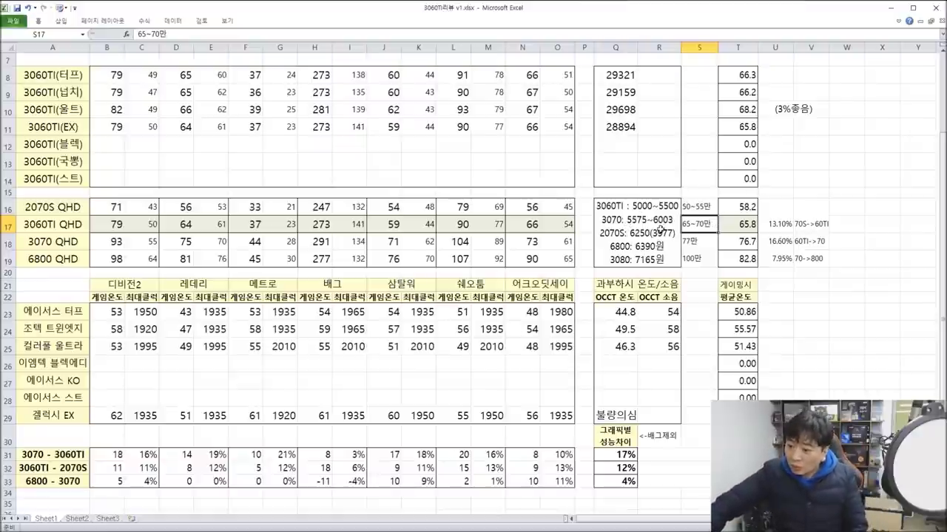
pyautogui.doubleClick(664, 224)
pyautogui.moveTo(586, 226); pyautogui.dragTo(587, 213)
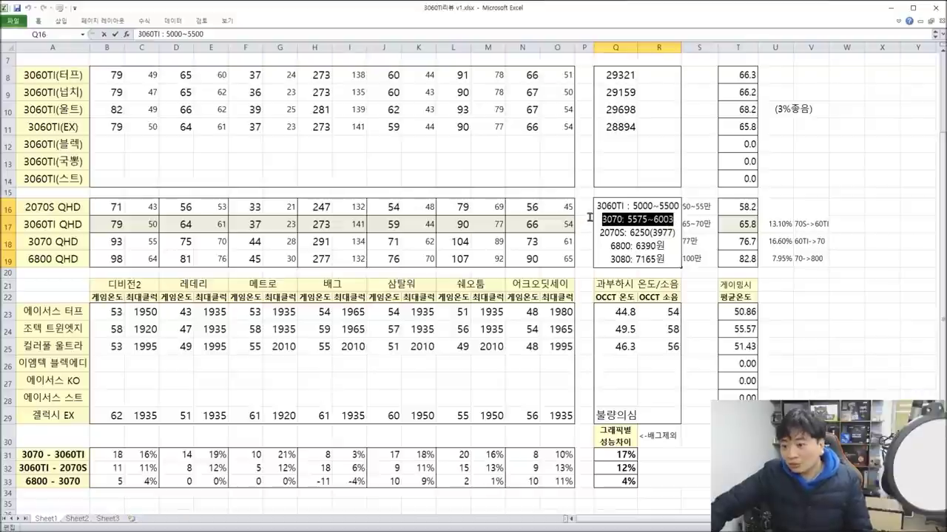
pyautogui.click(670, 207)
pyautogui.moveTo(670, 206); pyautogui.dragTo(566, 207)
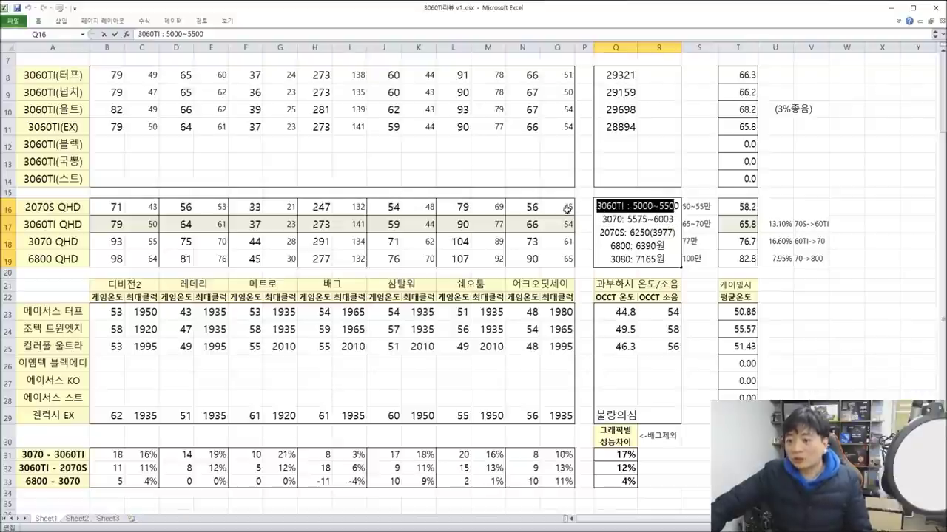
pyautogui.click(664, 219)
pyautogui.moveTo(598, 207); pyautogui.dragTo(695, 207)
pyautogui.doubleClick(710, 206)
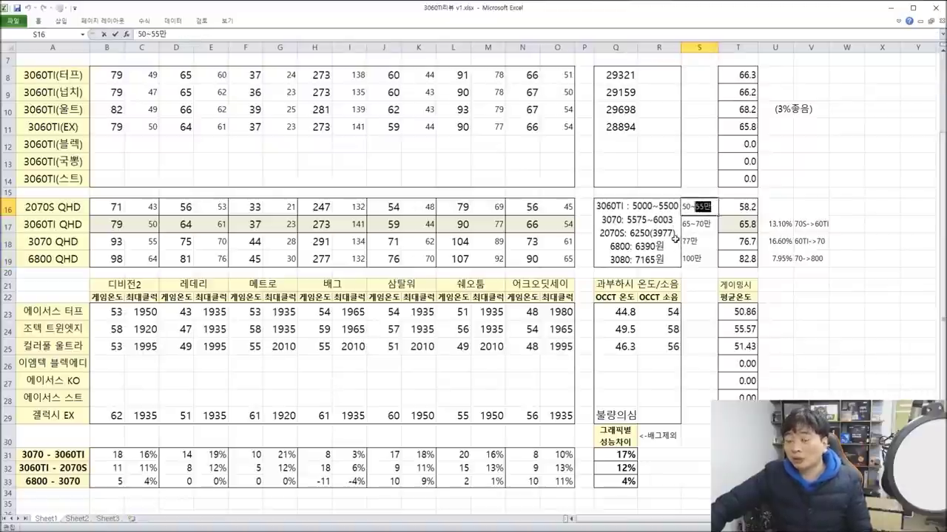
pyautogui.doubleClick(670, 207)
pyautogui.moveTo(658, 207); pyautogui.dragTo(676, 210)
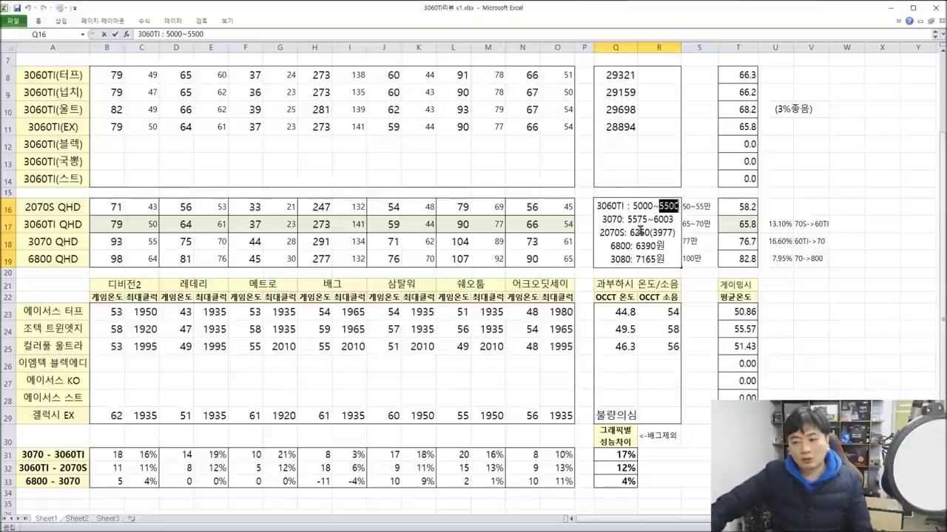
# Examine the lower 3070 figure and the main 2070S figure in the Q16 note, comparing both with the 3060TI line.
pyautogui.moveTo(600, 220); pyautogui.dragTo(626, 220)
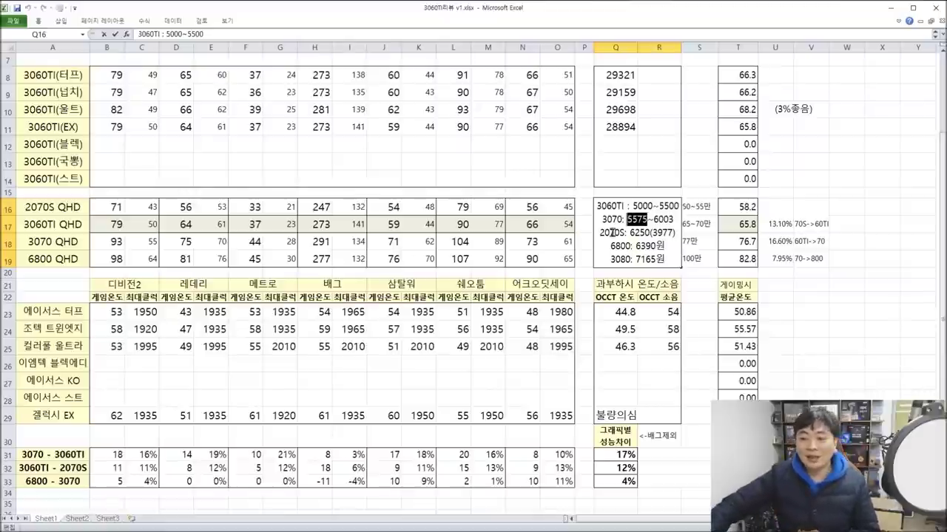
pyautogui.moveTo(599, 234); pyautogui.dragTo(650, 235)
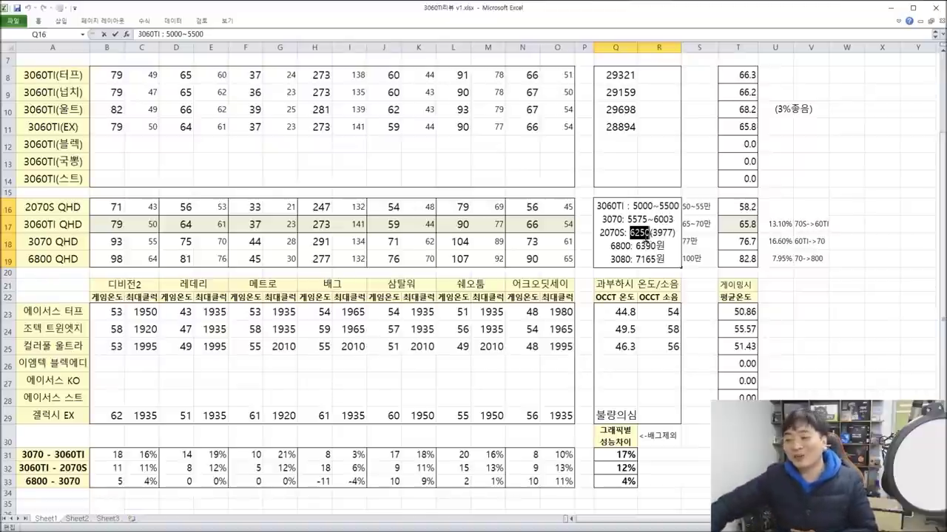
pyautogui.moveTo(626, 232); pyautogui.dragTo(646, 235)
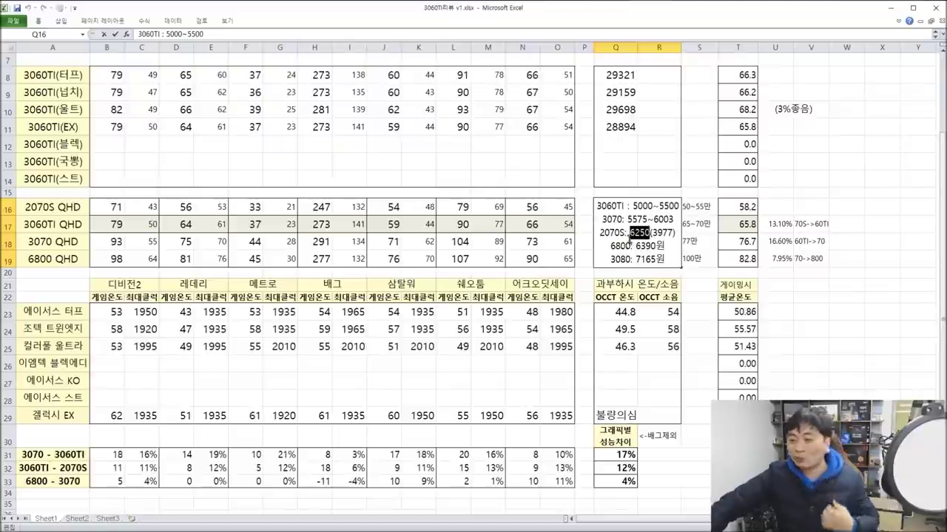
pyautogui.moveTo(672, 219); pyautogui.dragTo(596, 219)
pyautogui.moveTo(668, 205); pyautogui.dragTo(588, 205)
pyautogui.click(633, 233)
pyautogui.click(611, 206)
pyautogui.moveTo(596, 207); pyautogui.dragTo(679, 206)
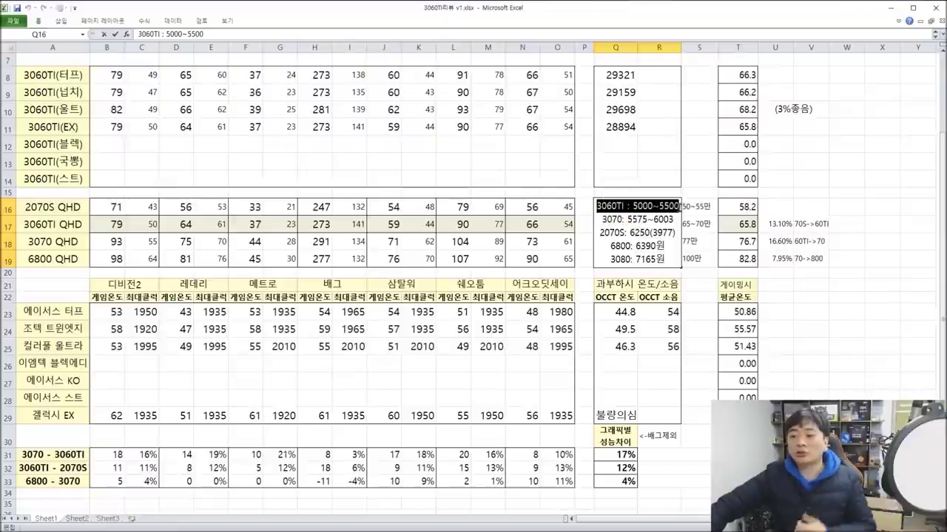
# Examine the bracketed 2070S figure in the Q16 note against the 3060TI line and the price range in S16.
pyautogui.click(631, 233)
pyautogui.moveTo(650, 233); pyautogui.dragTo(674, 233)
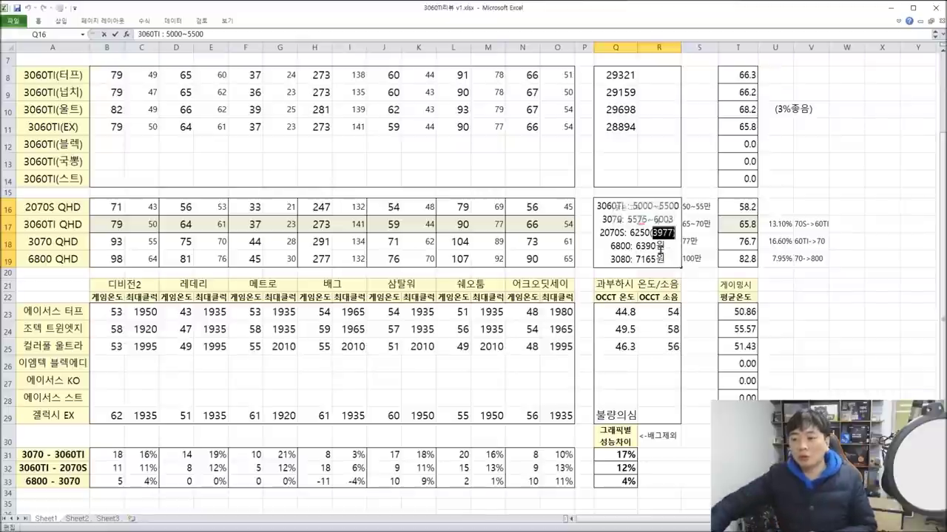
pyautogui.click(697, 206)
pyautogui.doubleClick(643, 207)
pyautogui.moveTo(633, 206); pyautogui.dragTo(599, 233)
pyautogui.click(674, 233)
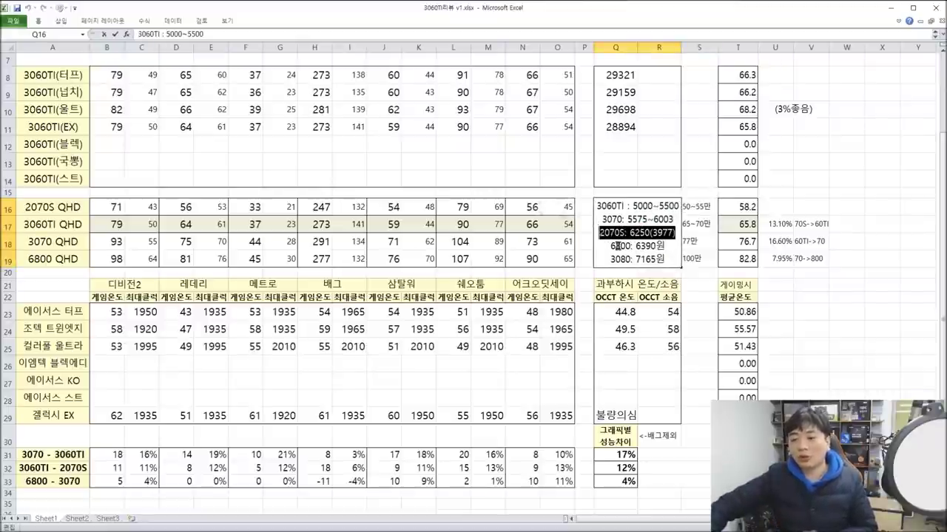
# Compare the 6800 line of the Q16 cost note with its 3060TI line.
pyautogui.moveTo(678, 206); pyautogui.dragTo(596, 206)
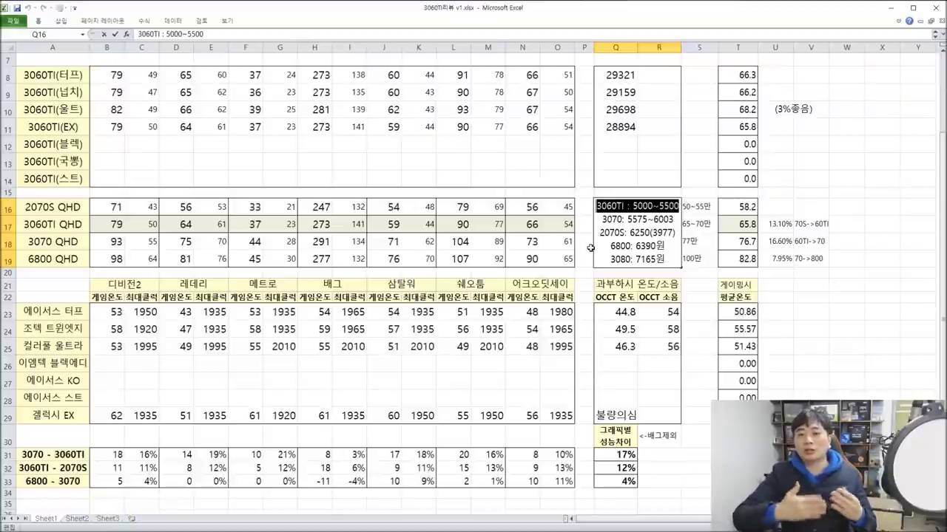
pyautogui.moveTo(608, 246); pyautogui.dragTo(627, 250)
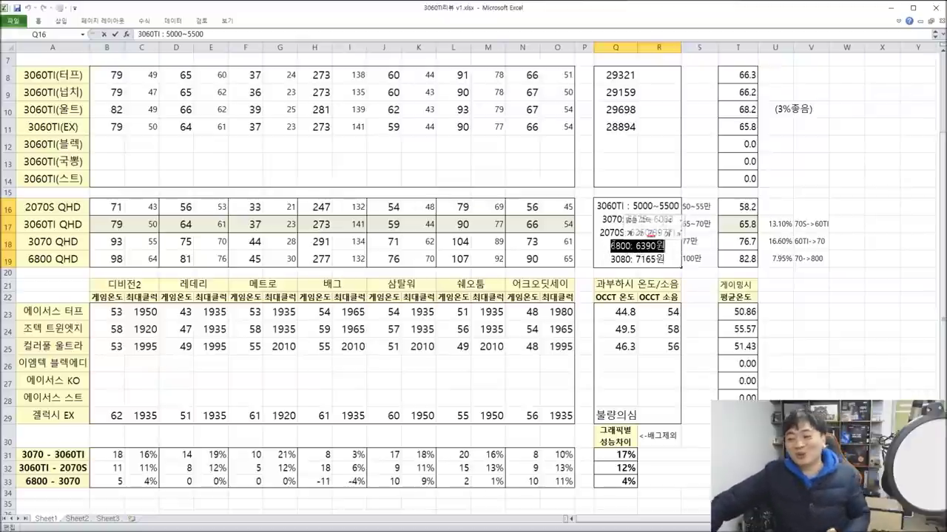
pyautogui.click(672, 246)
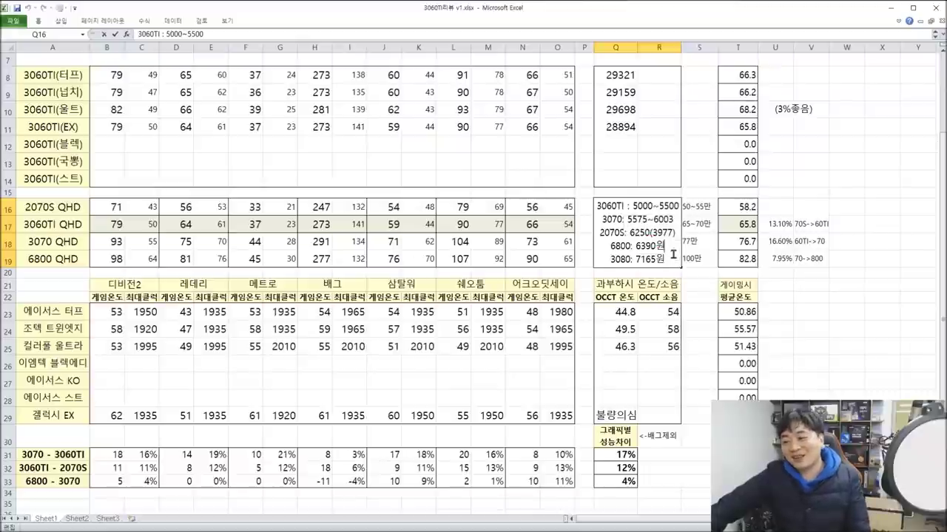
pyautogui.moveTo(672, 246); pyautogui.dragTo(550, 248)
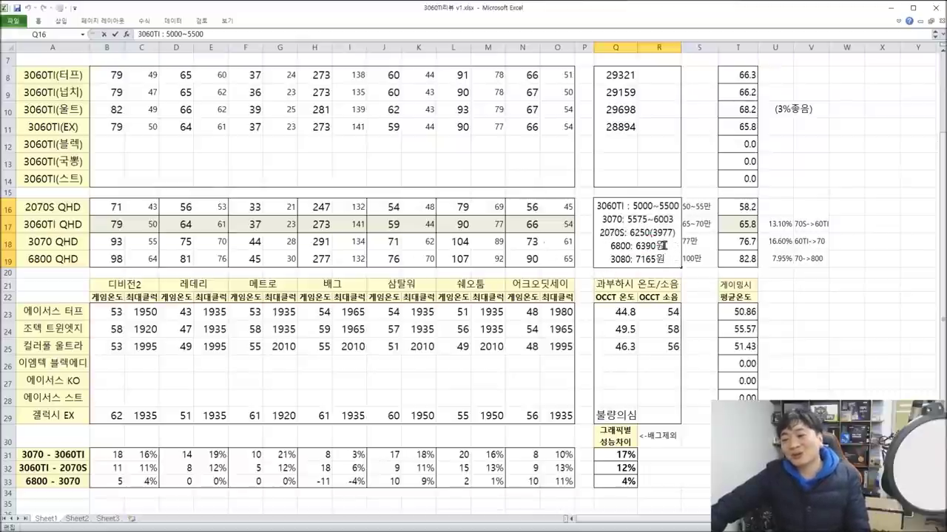
pyautogui.moveTo(663, 246); pyautogui.dragTo(602, 242)
pyautogui.doubleClick(612, 219)
pyautogui.click(667, 247)
pyautogui.moveTo(627, 208); pyautogui.dragTo(596, 207)
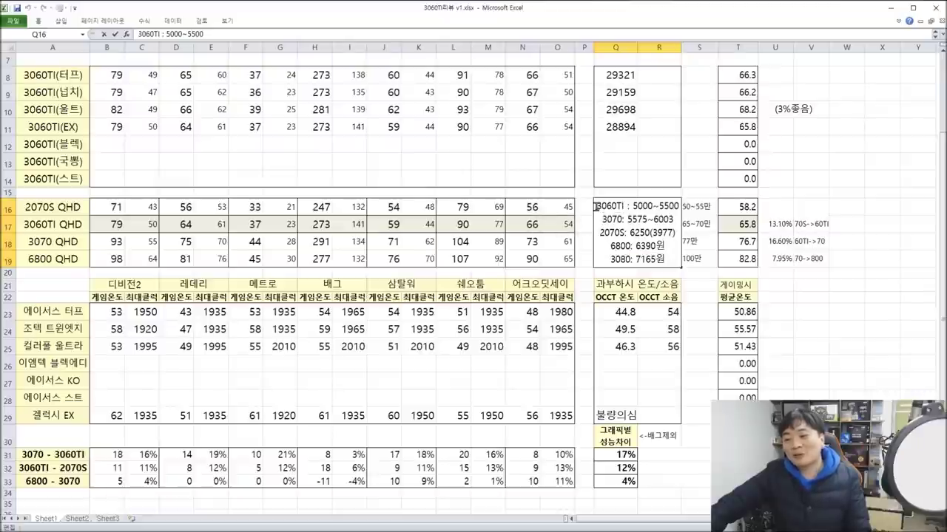
pyautogui.moveTo(666, 246); pyautogui.dragTo(605, 246)
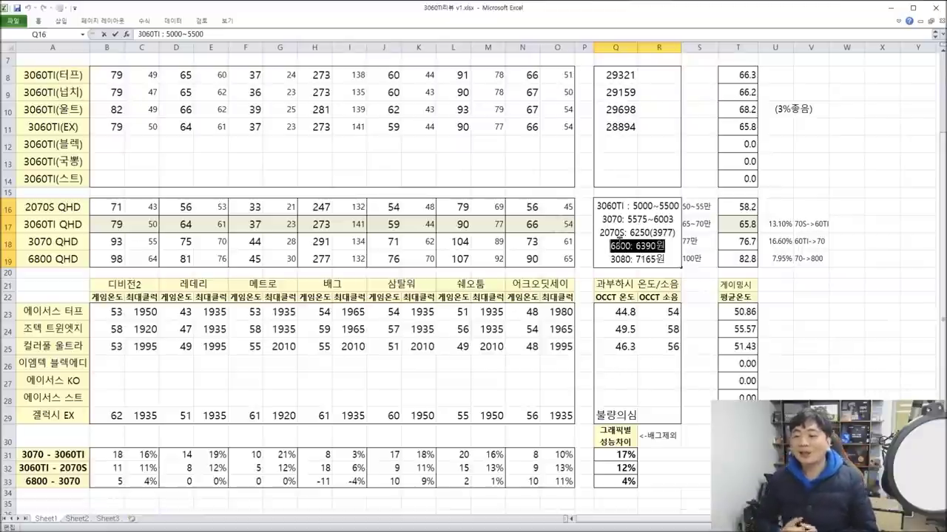
# Check the 3080 line of the Q16 note and the price in S19, and look over all the benchmark tables.
pyautogui.moveTo(610, 259); pyautogui.dragTo(665, 259)
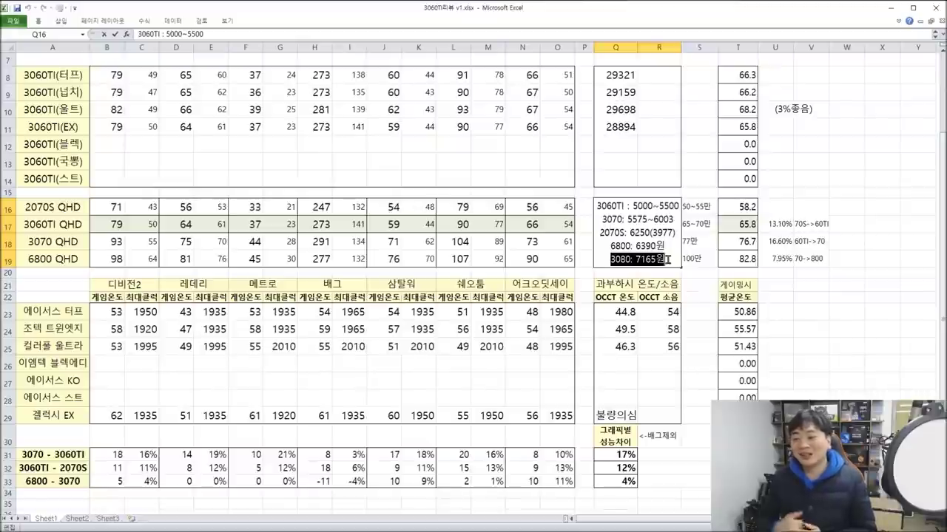
pyautogui.click(697, 258)
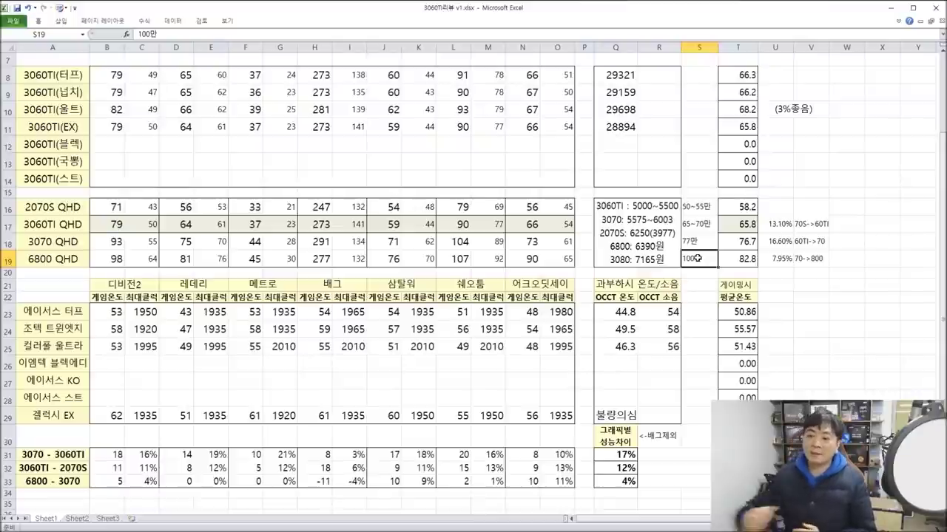
pyautogui.scroll(-5, 698, 258)
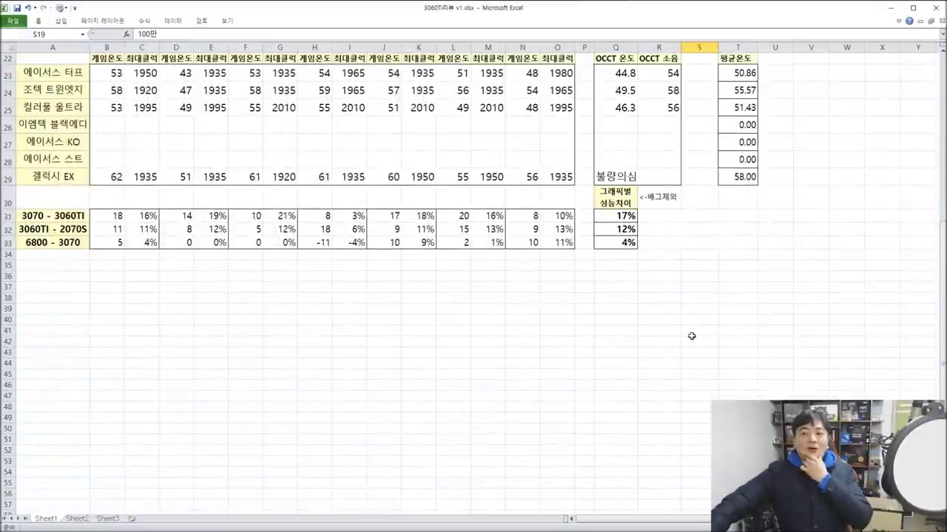
pyautogui.scroll(3, 690, 335)
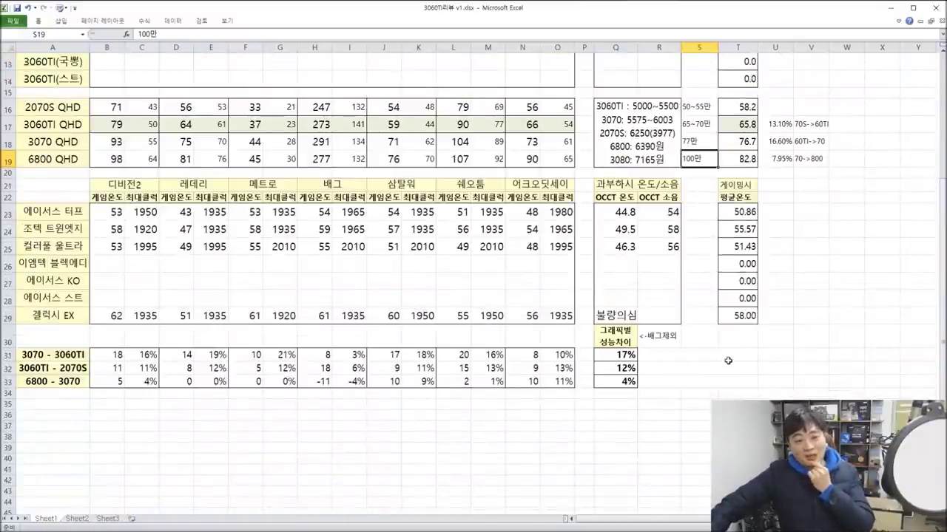
pyautogui.scroll(4, 728, 361)
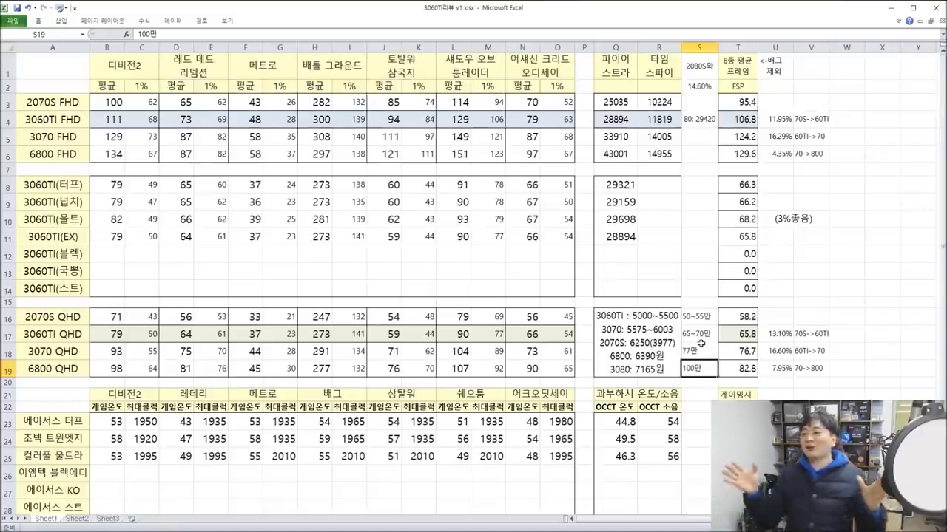